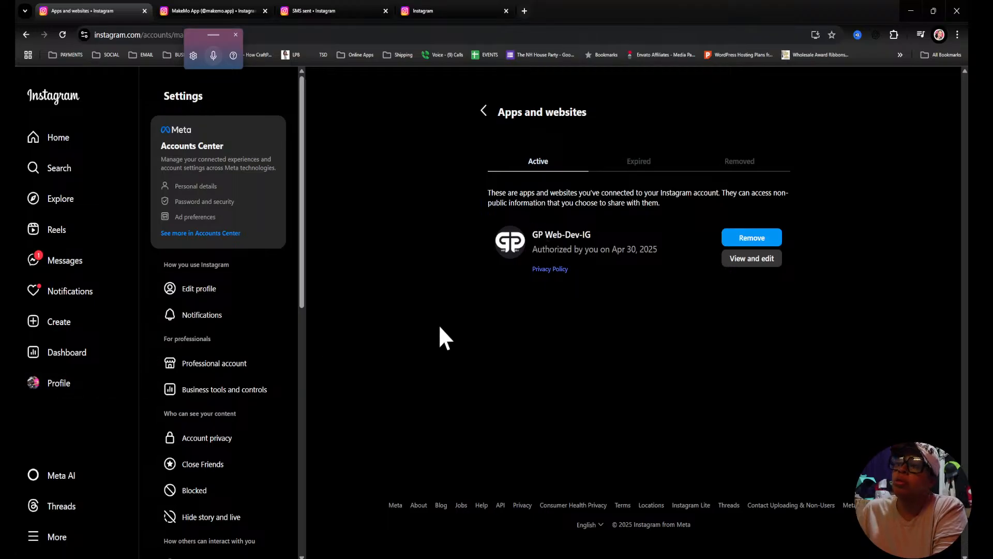
Remove GP Web-Dev-IG from the active apps and websites connected to the Instagram account
left_click(758, 244)
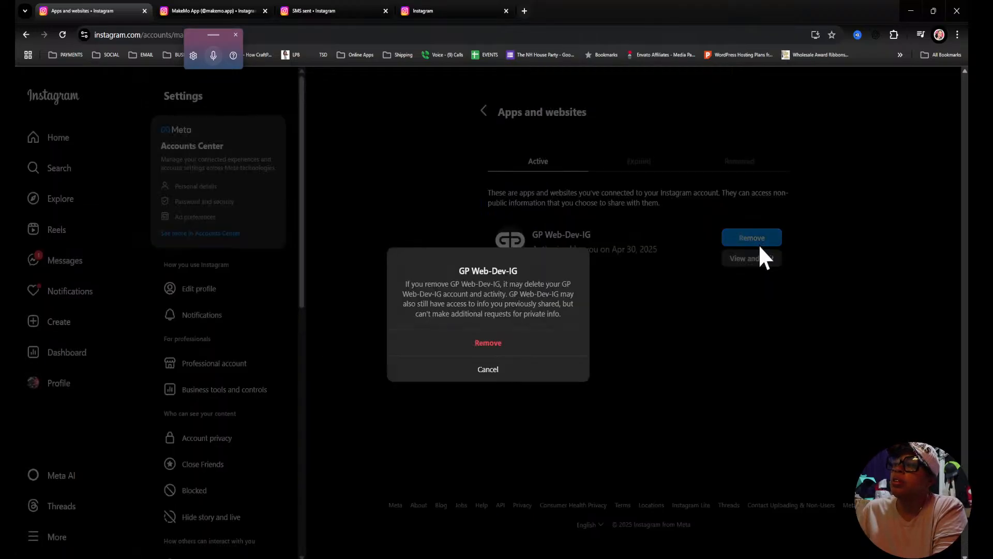
left_click(494, 343)
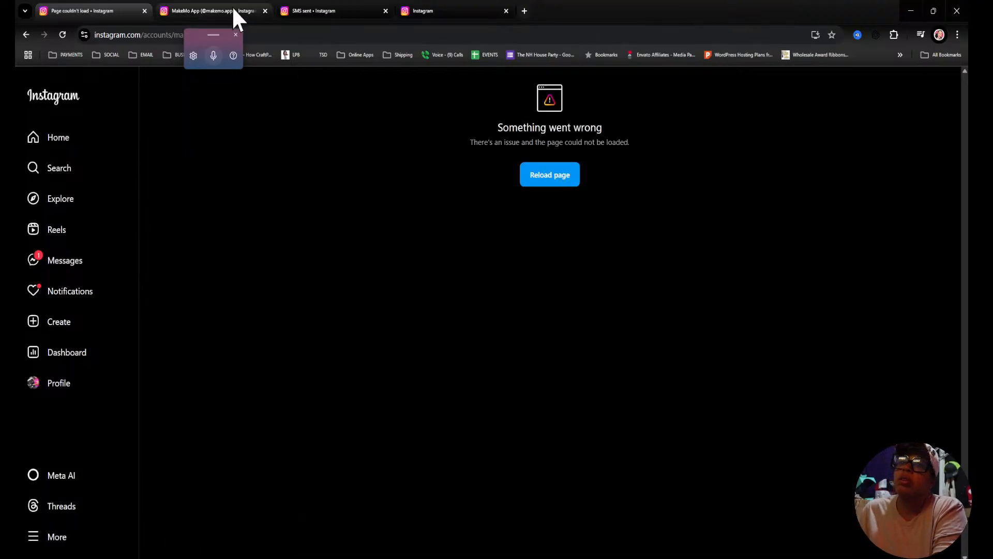
Try to log in to Instagram as MakeMo.app with the saved password by switching accounts on the logged-out page
left_click(321, 10)
left_click(439, 11)
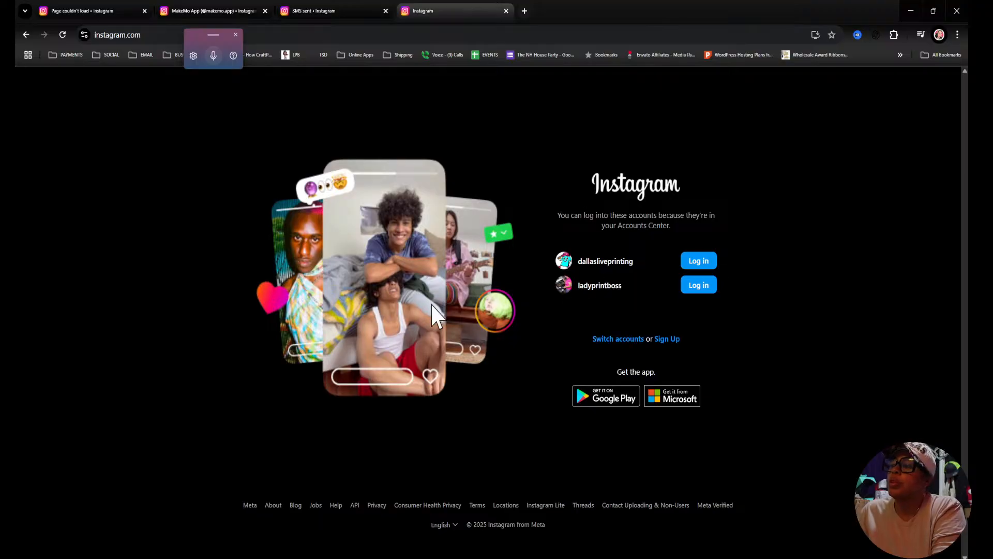
left_click(630, 340)
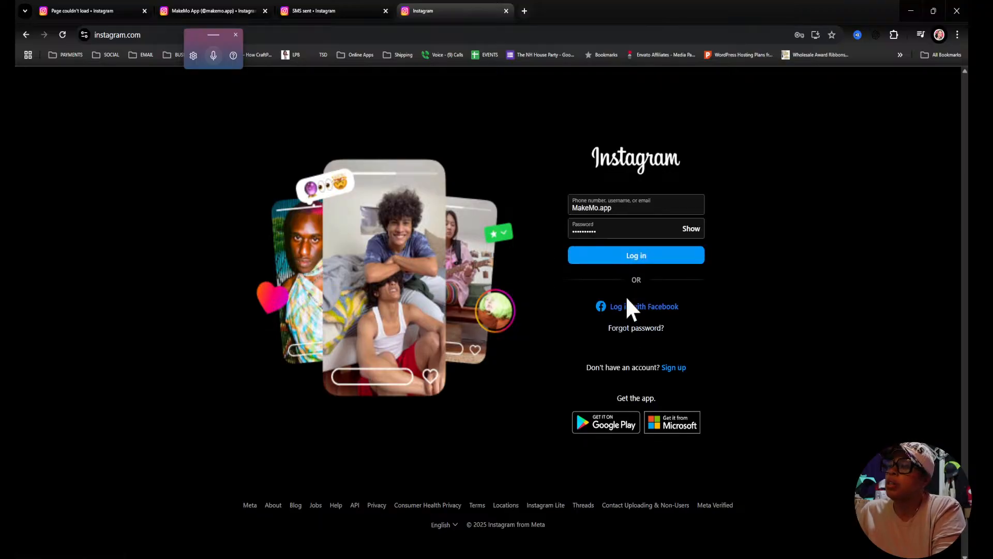
left_click(670, 256)
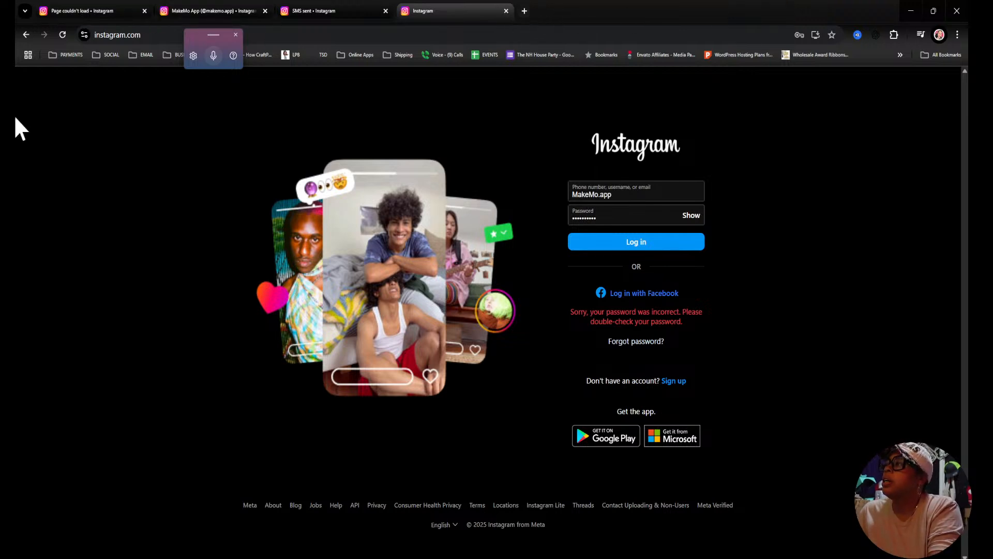
Switch to ChatGPT and submit the prompt for a Contact Us banner of a lady screen printing while answering the phone
left_click(918, 14)
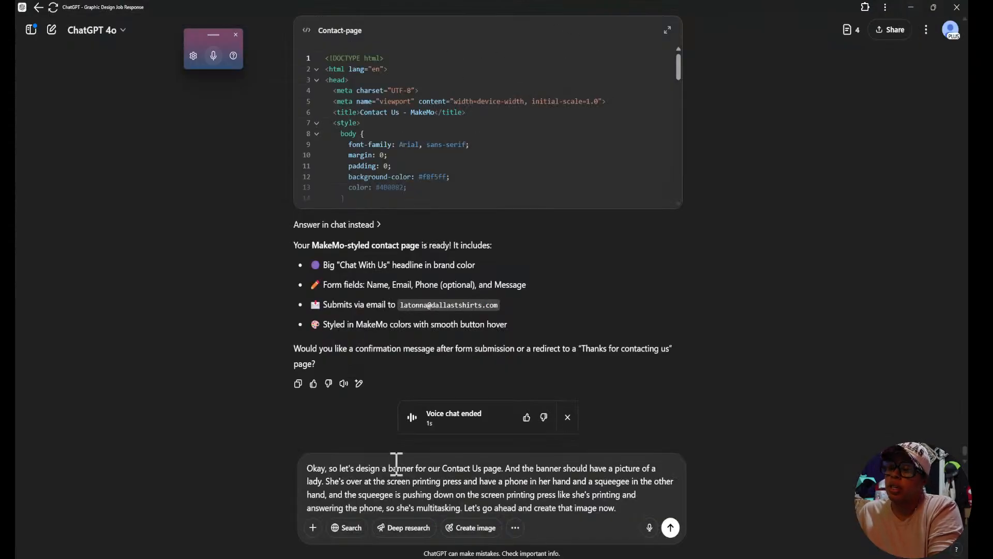
left_click(670, 528)
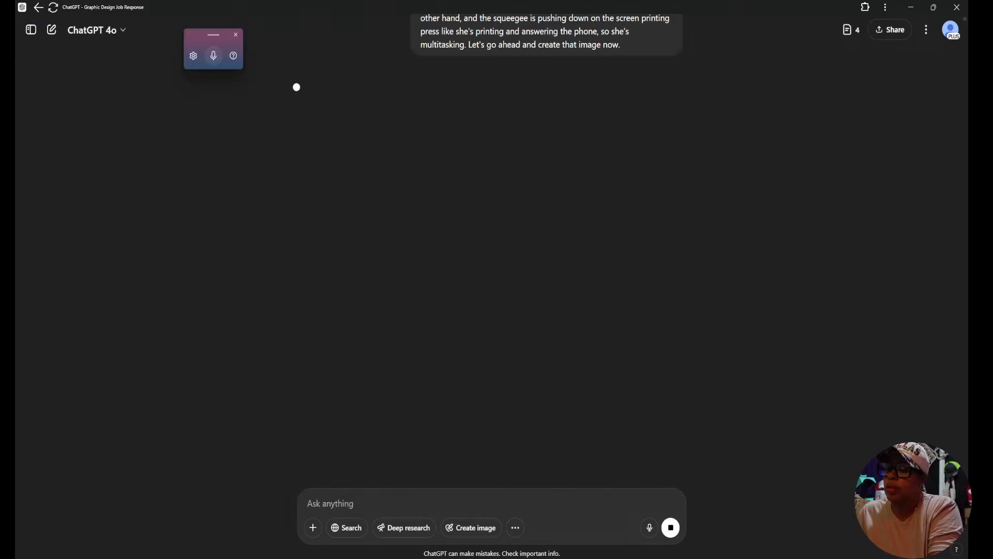
Return to the Chrome window with Instagram and close all of its open tabs
left_click(519, 550)
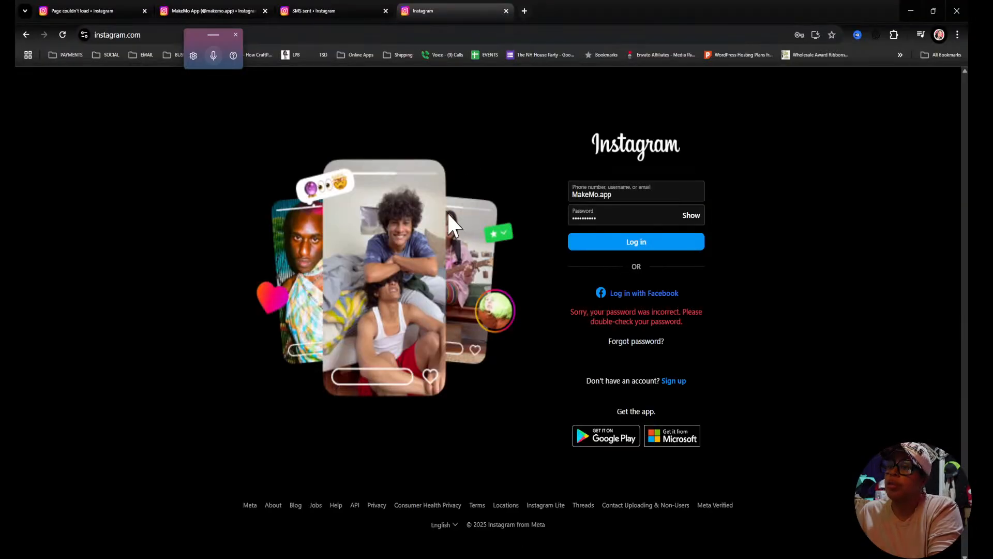
left_click(218, 10)
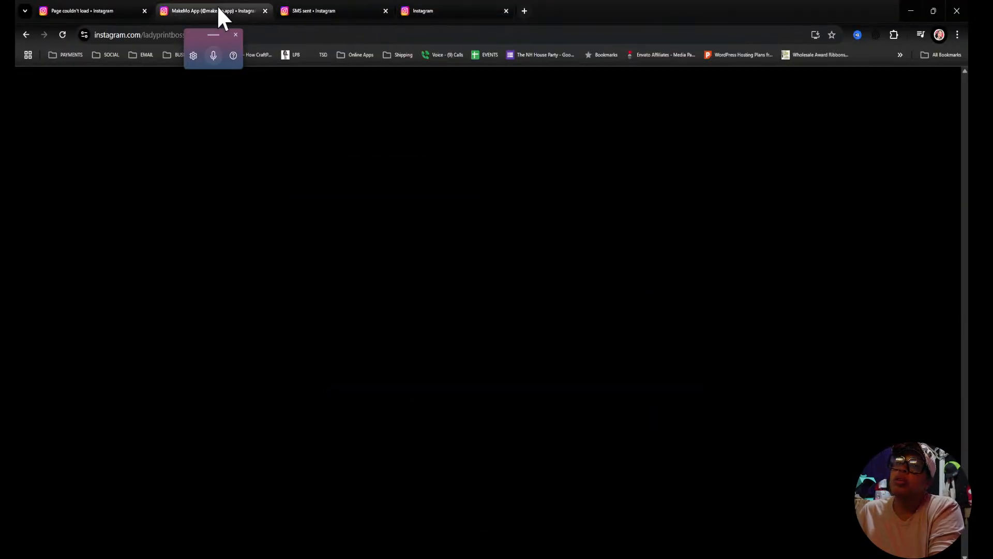
left_click(111, 10)
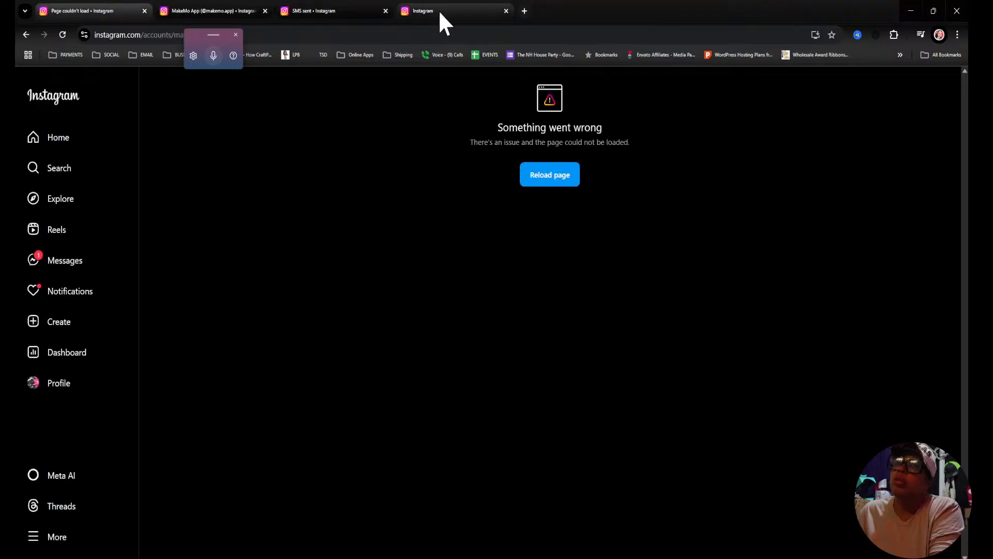
mouse_move(456, 13)
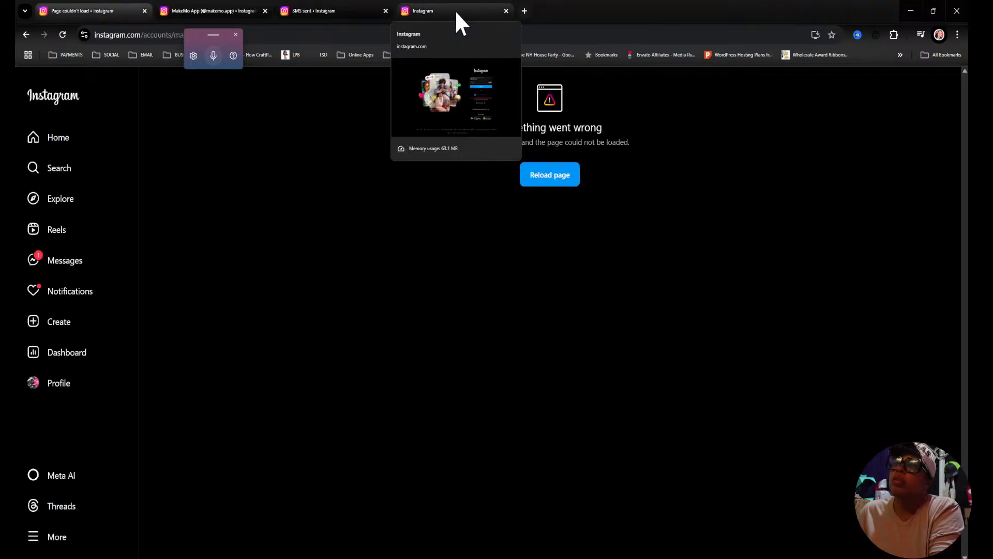
left_click(506, 10)
left_click(385, 10)
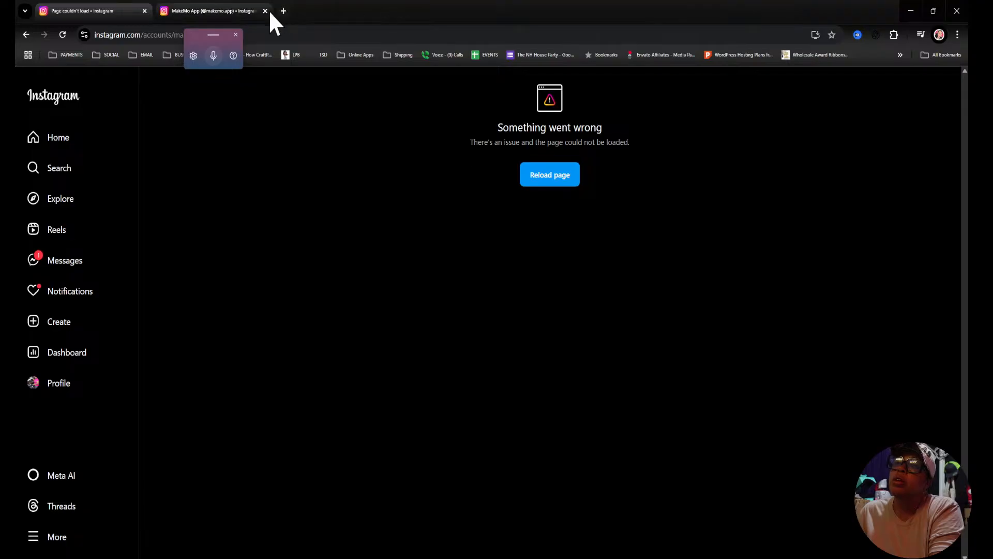
left_click(265, 10)
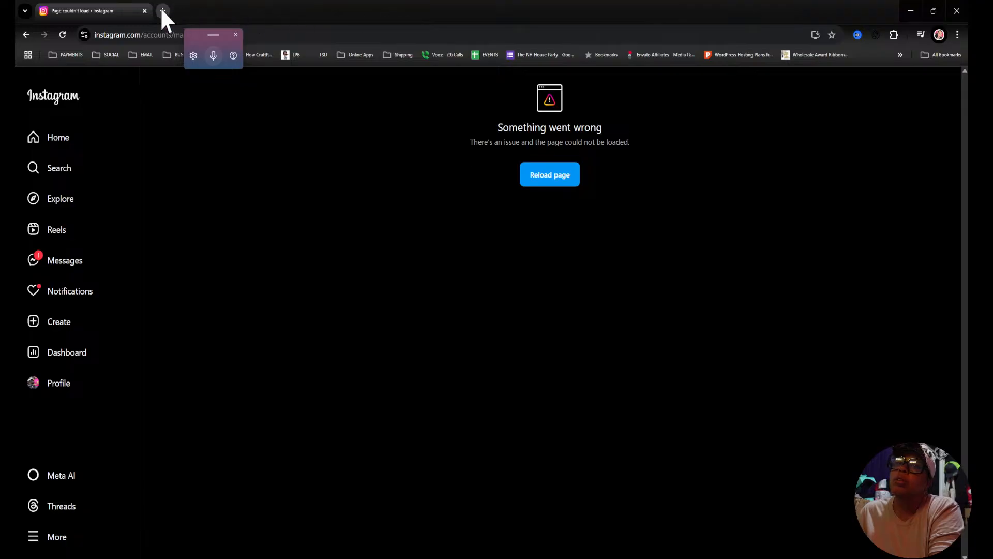
left_click(144, 11)
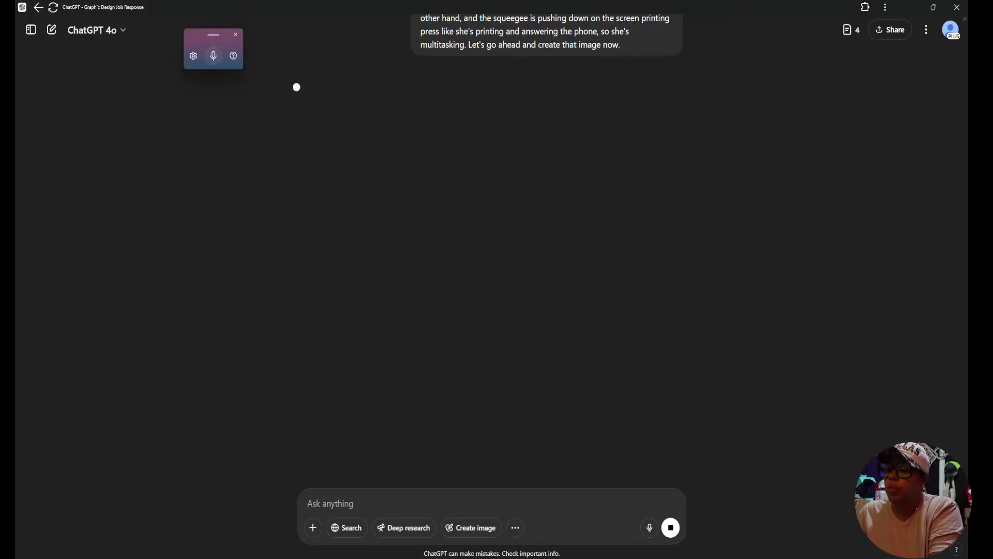
Switch to the other Chrome window, open the makemo.app website and review its homepage down to the footer
left_click(472, 558)
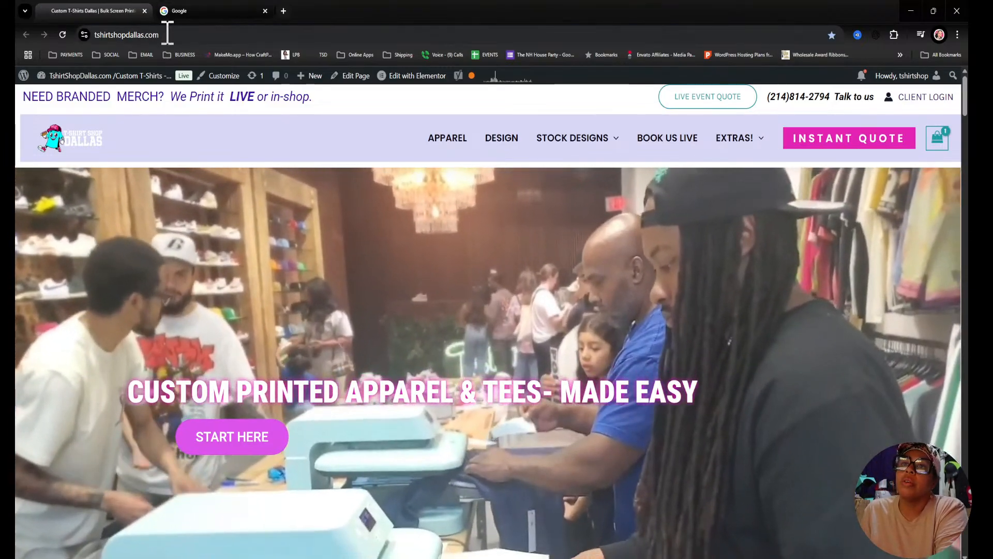
left_click(234, 35)
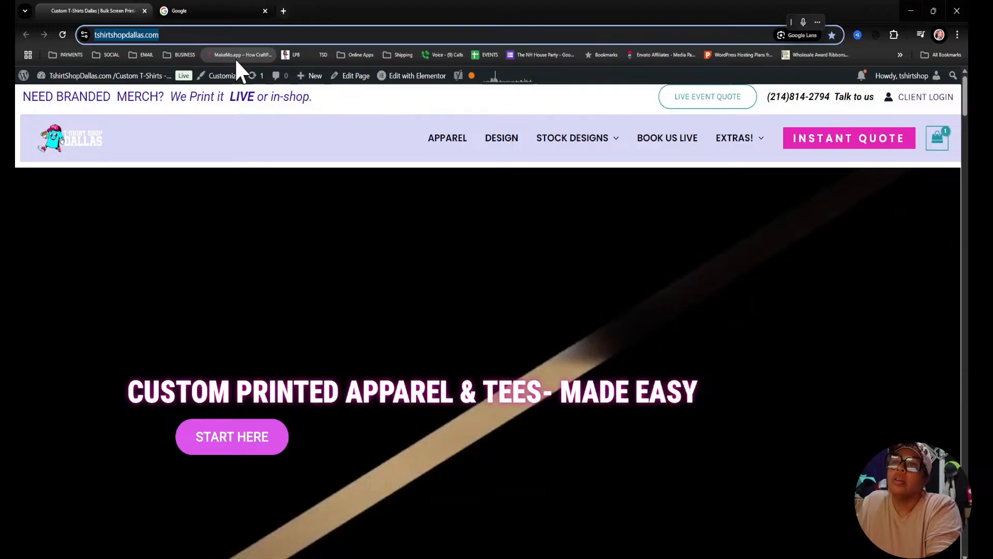
left_click(236, 57)
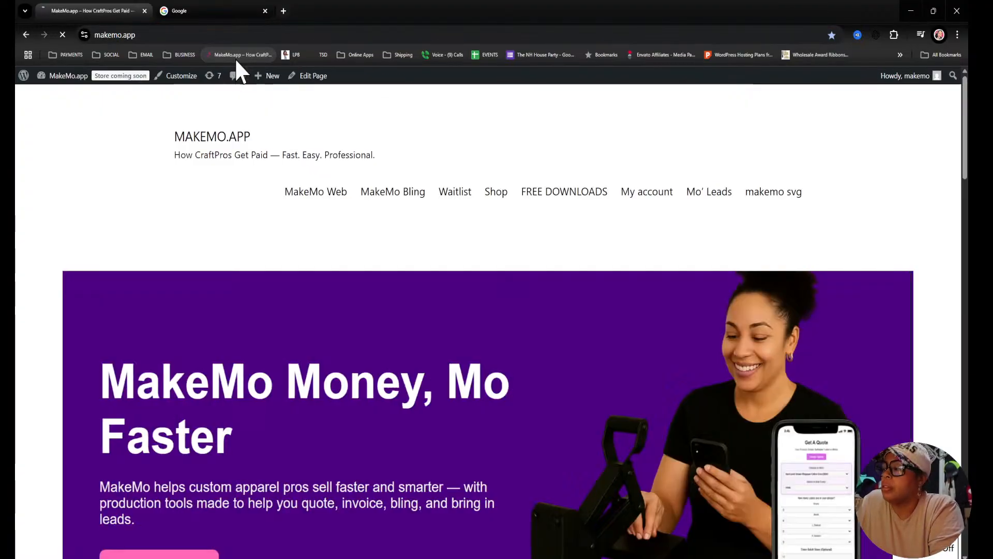
scroll(508, 243, "down", 15)
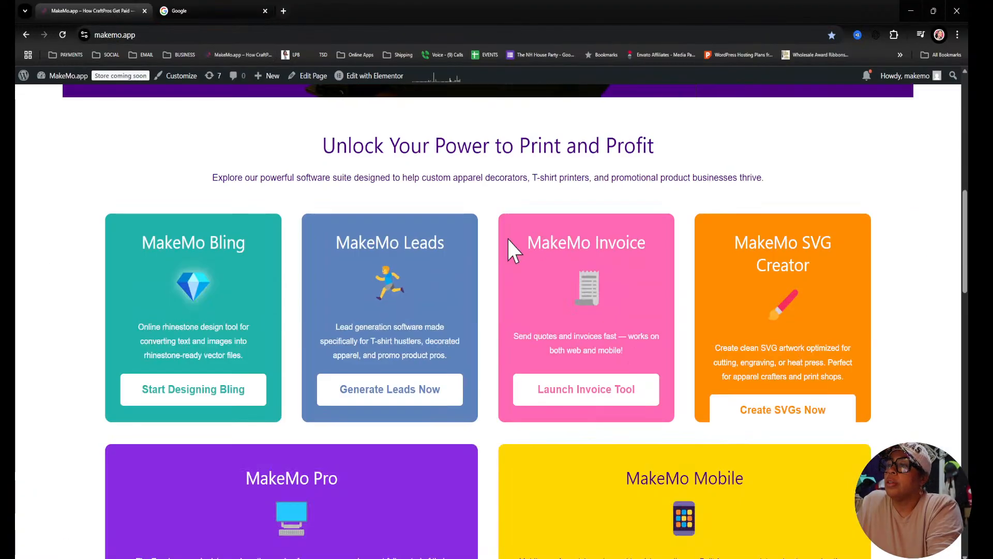
scroll(508, 246, "up", 15)
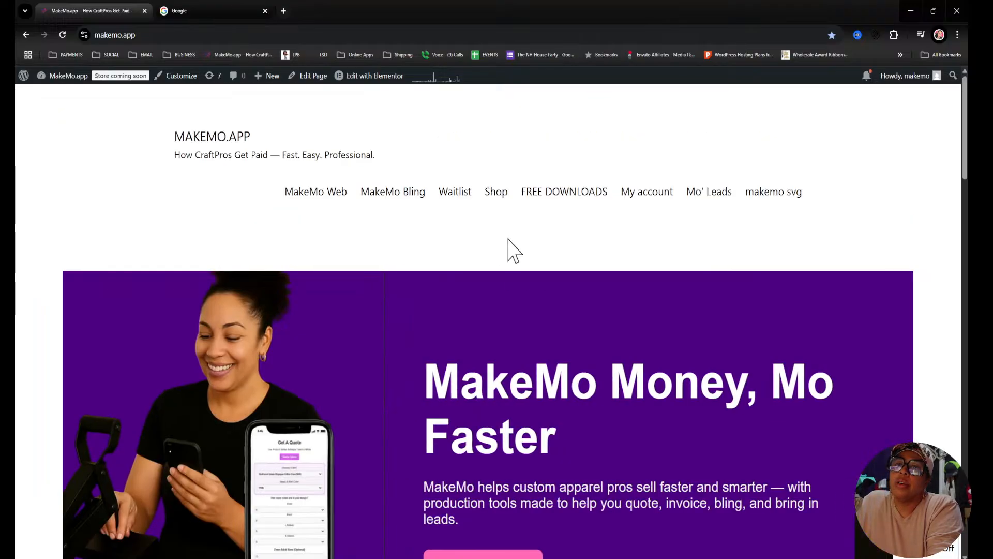
scroll(465, 249, "down", 10)
scroll(434, 269, "down", 15)
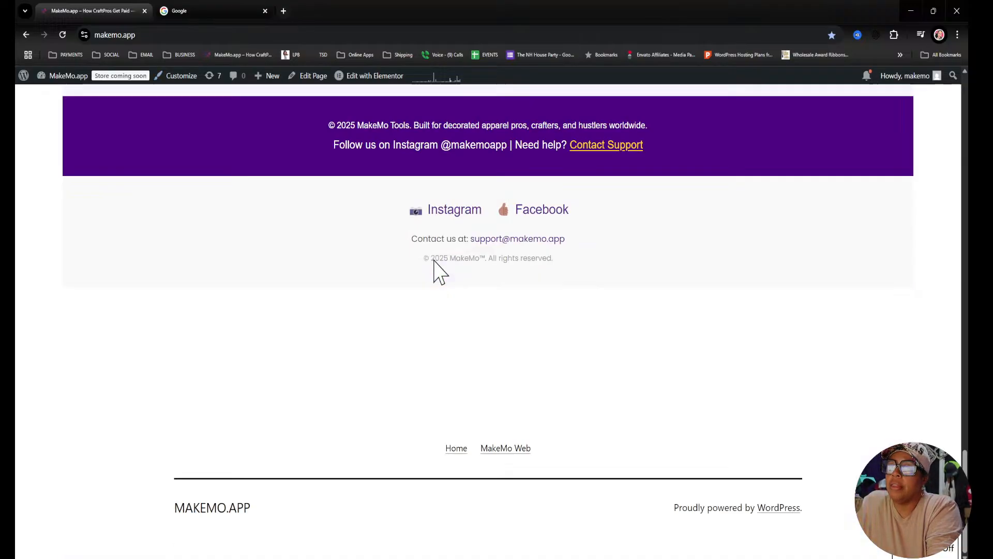
scroll(438, 271, "up", 20)
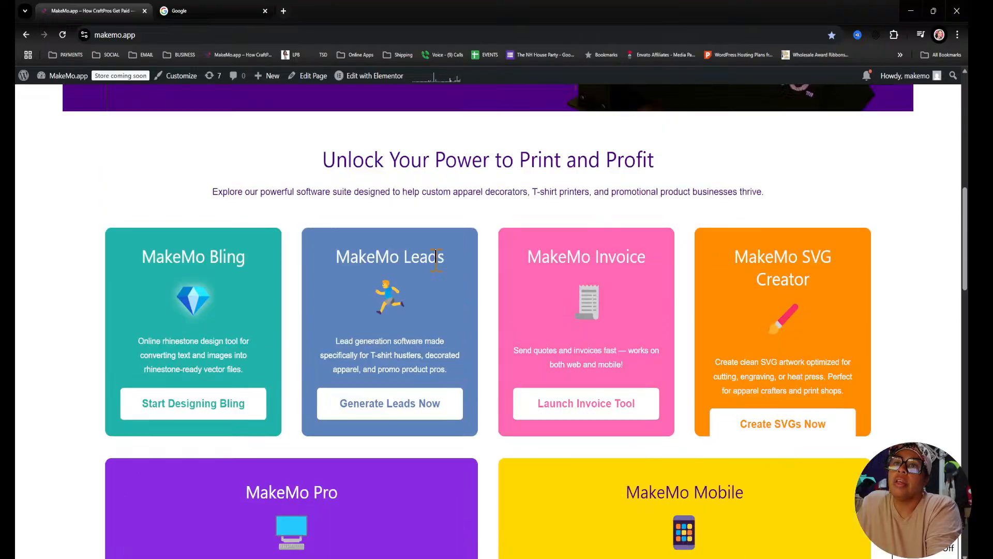
Open the MakeMo.app WordPress dashboard and activate the Site Kit by Google plugin
scroll(437, 260, "up", 1)
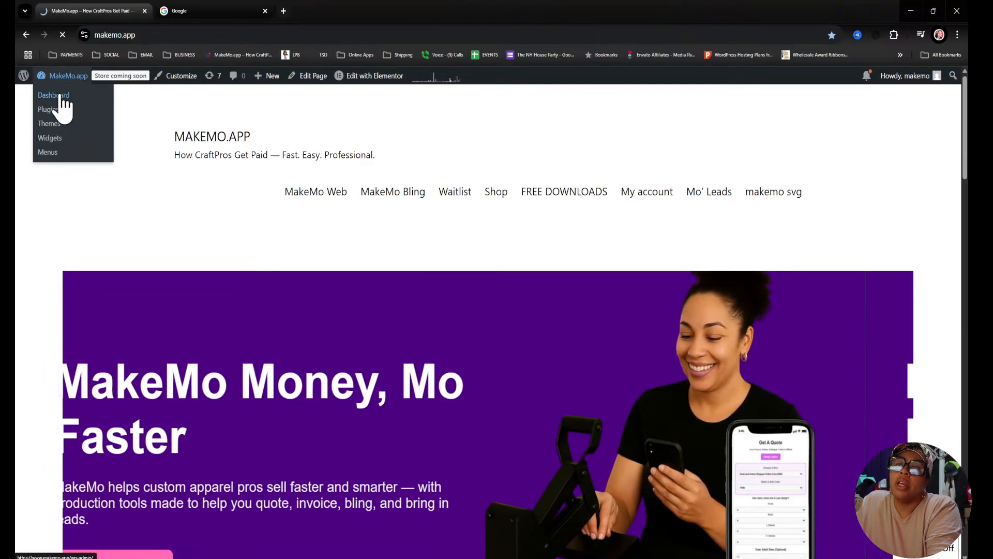
left_click(61, 98)
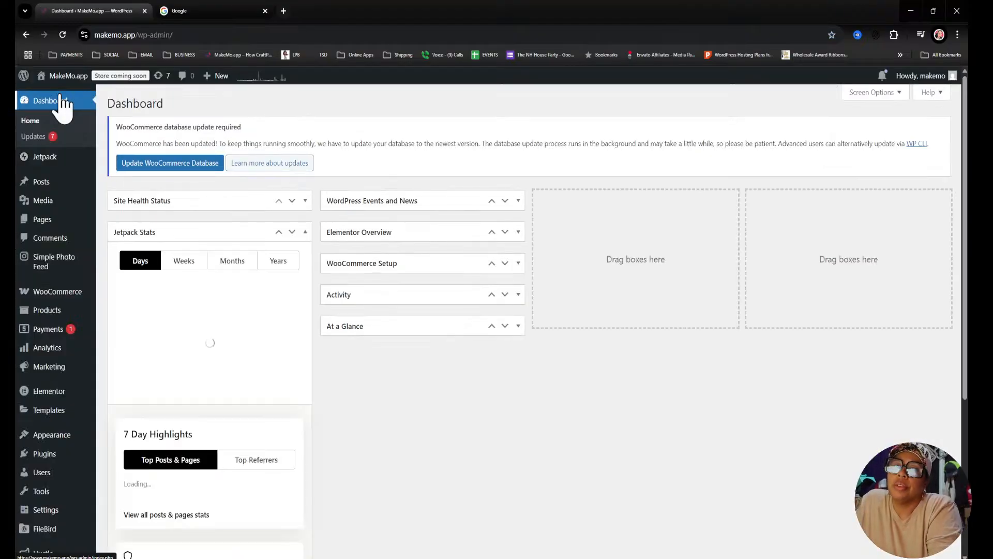
scroll(40, 453, "down", 1)
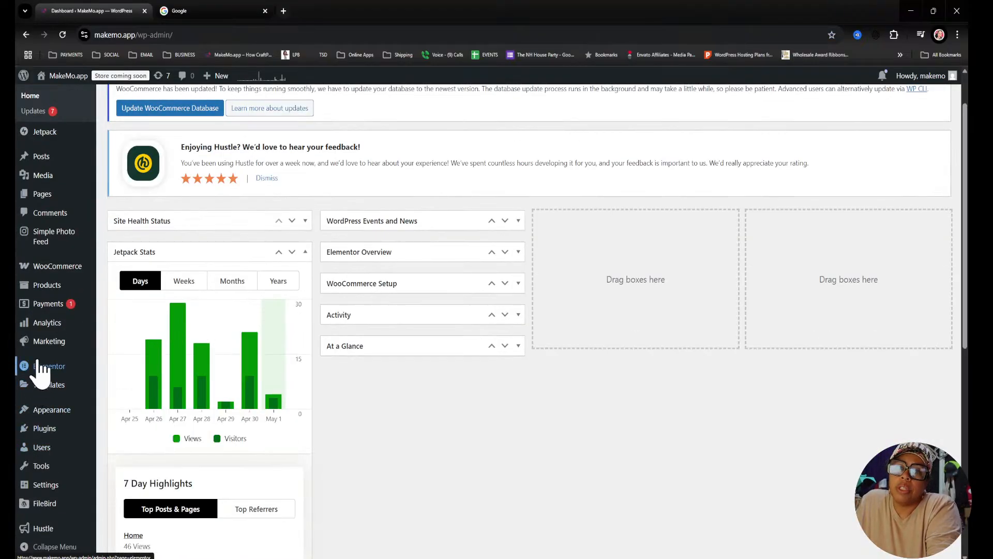
left_click(46, 433)
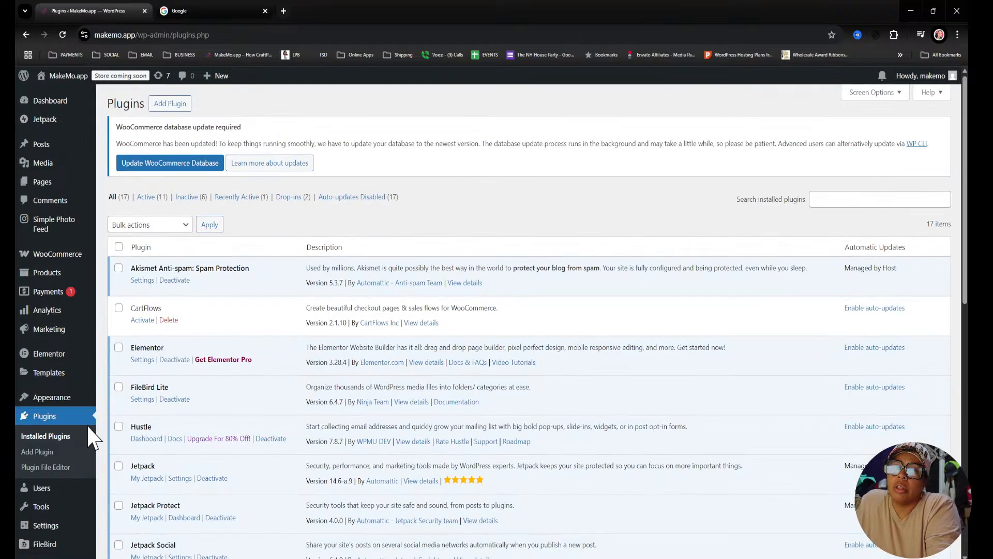
scroll(268, 406, "down", 4)
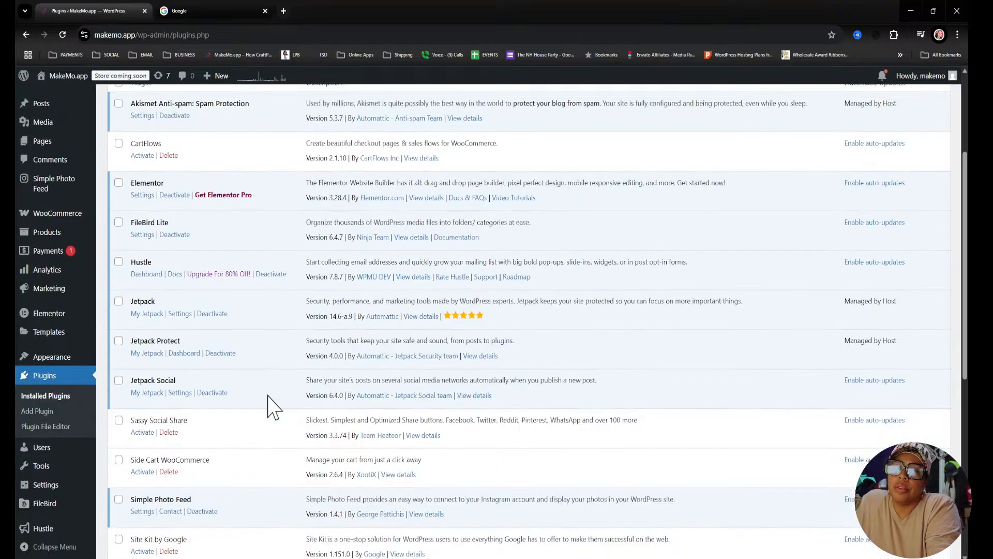
scroll(274, 407, "down", 2)
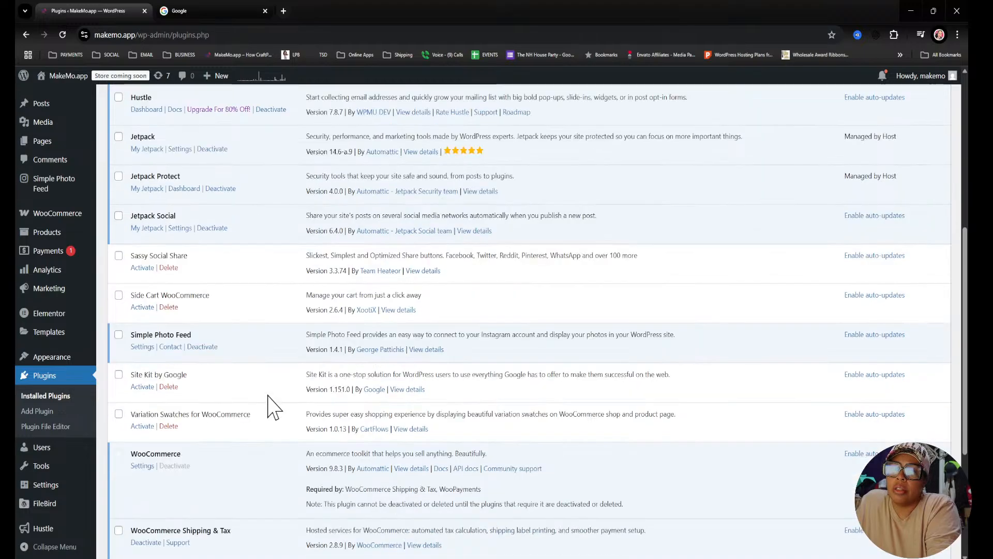
left_click(141, 387)
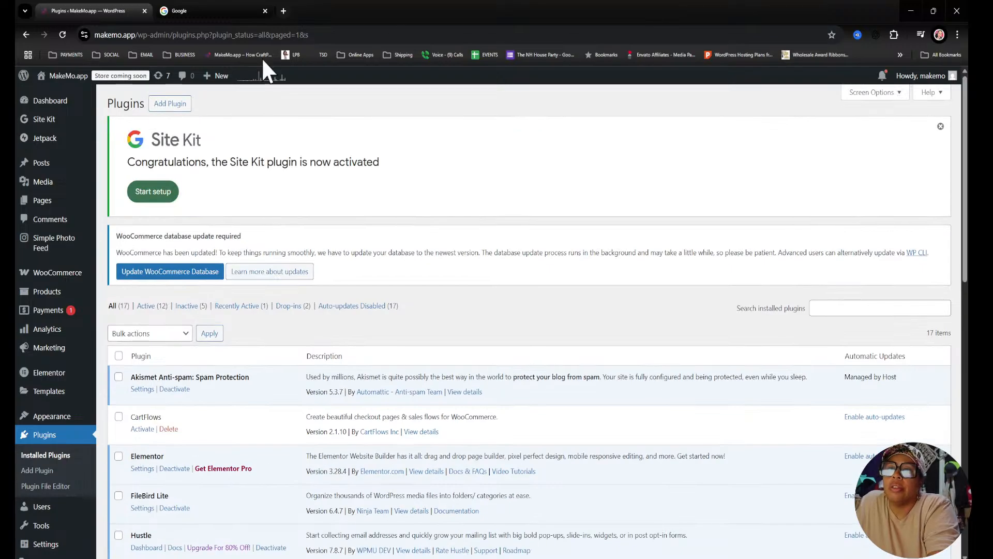
Start Site Kit setup with Google Analytics connected and anonymous usage sharing enabled, and proceed to Google sign-in
left_click(157, 199)
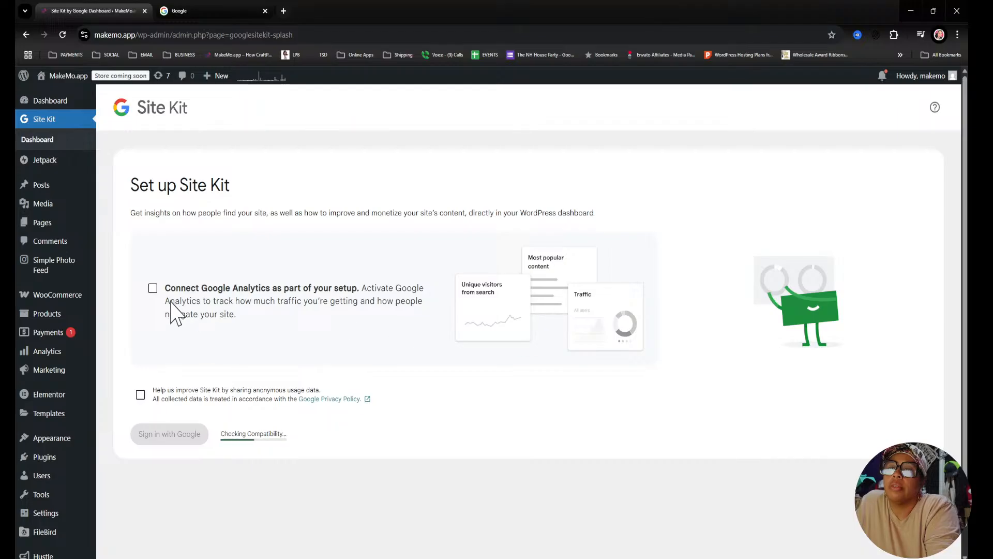
left_click(154, 288)
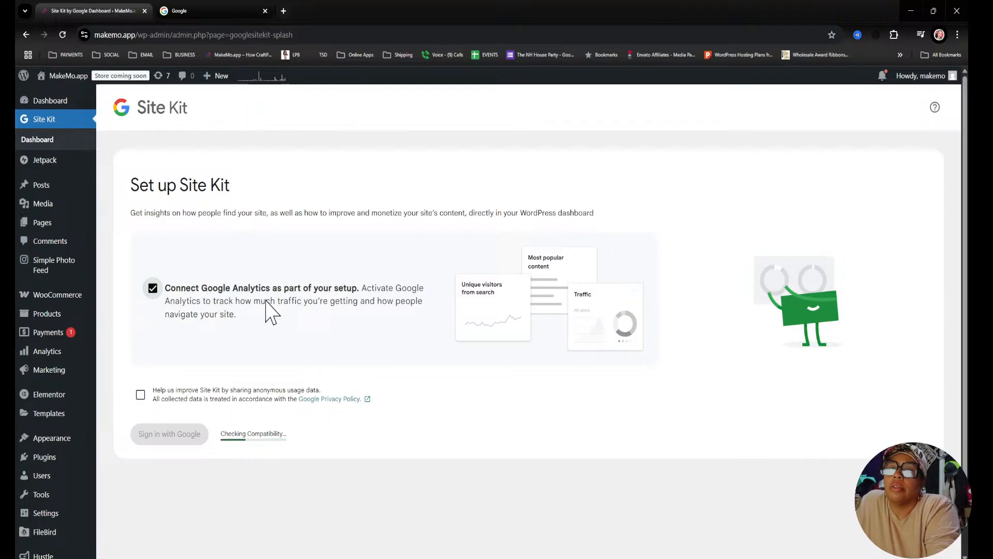
left_click(140, 395)
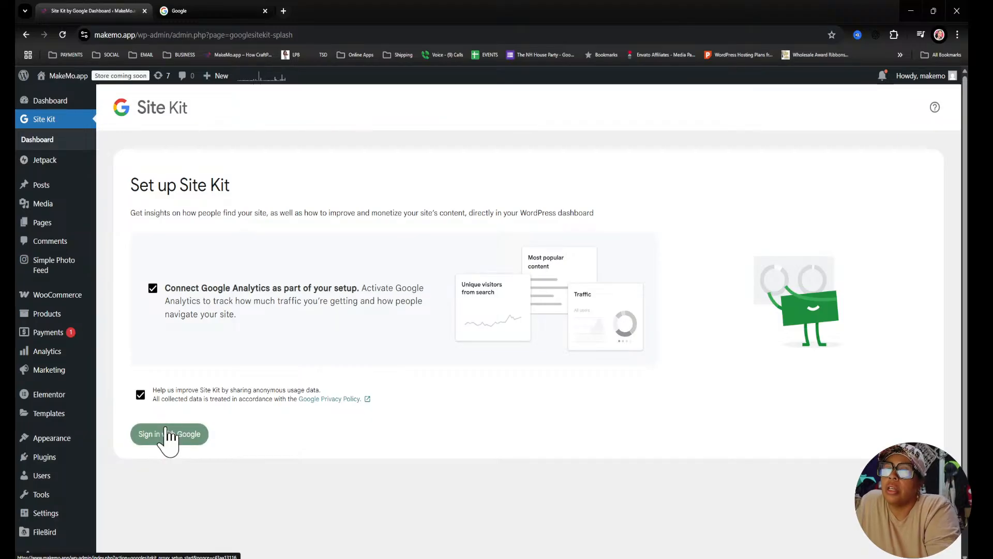
left_click(166, 433)
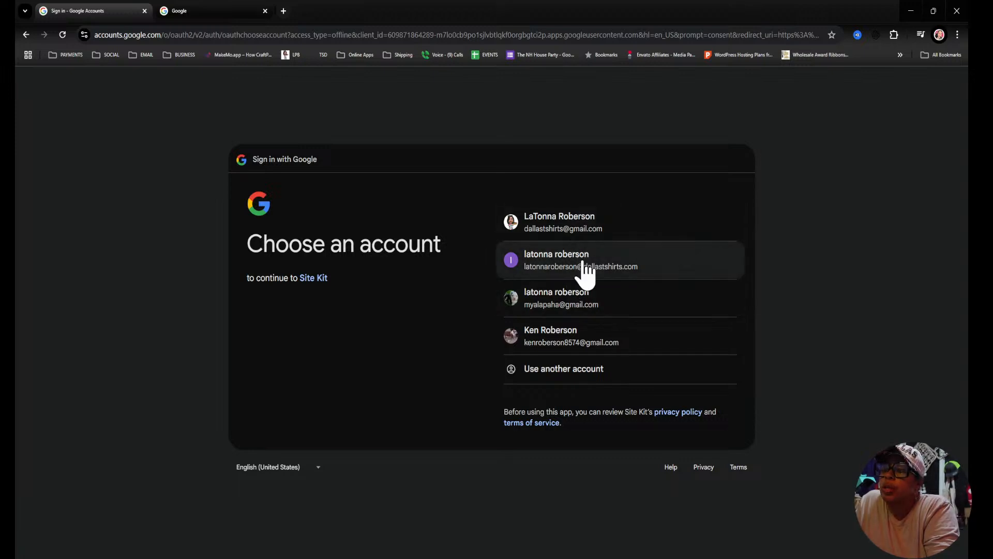
Sign in to Site Kit with the Dallas T-Shirts Google account, grant it all requested access, and verify ownership of MakeMo.app
left_click(588, 266)
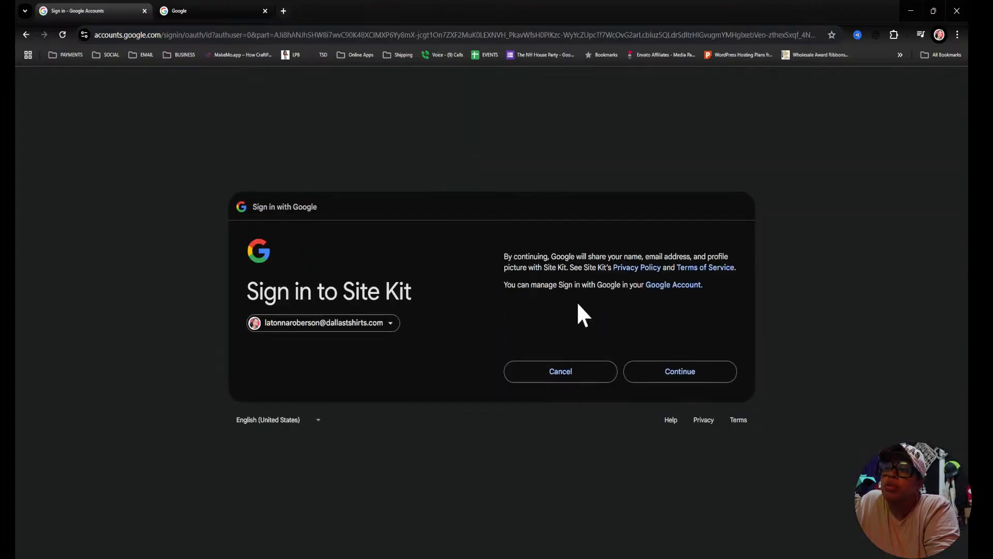
left_click(670, 373)
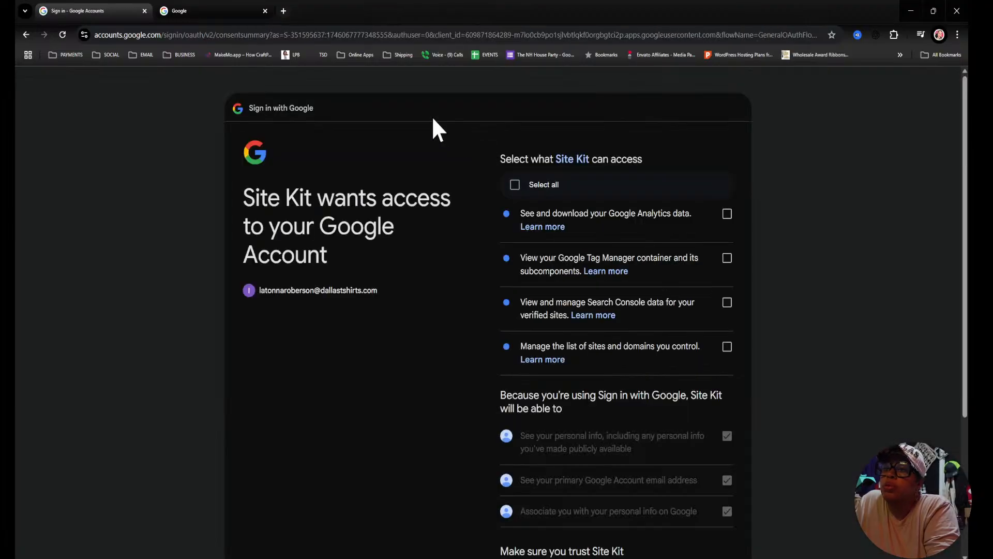
left_click(515, 185)
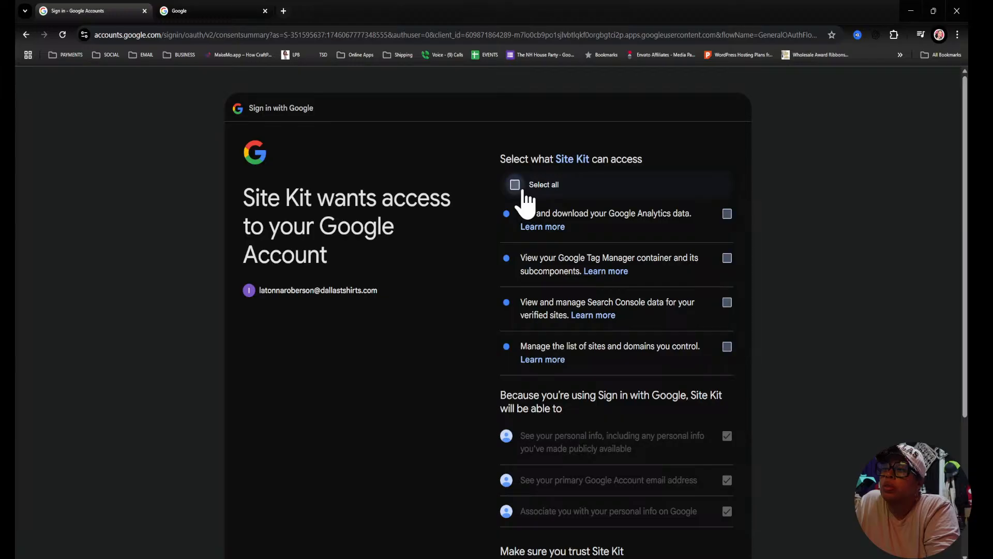
scroll(616, 355, "down", 4)
left_click(667, 481)
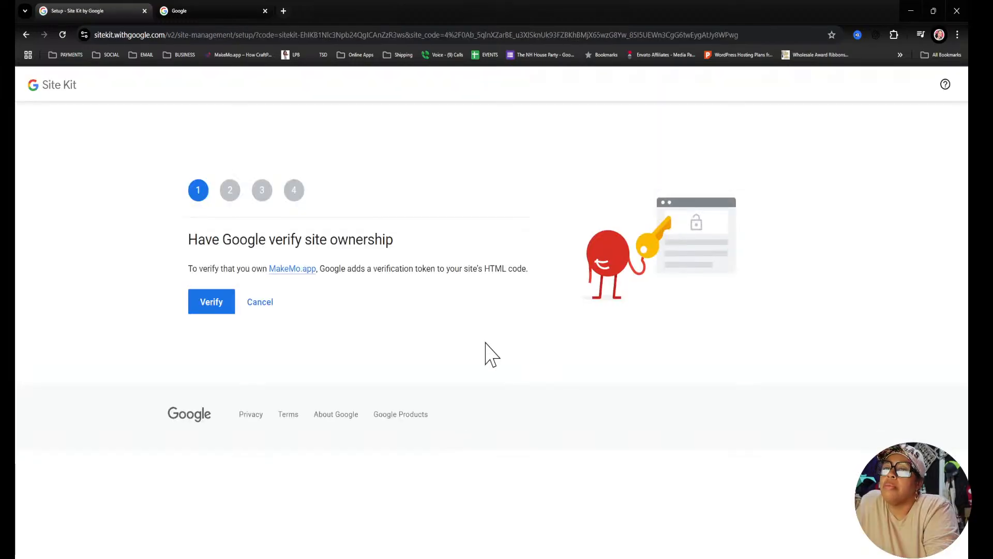
left_click(206, 309)
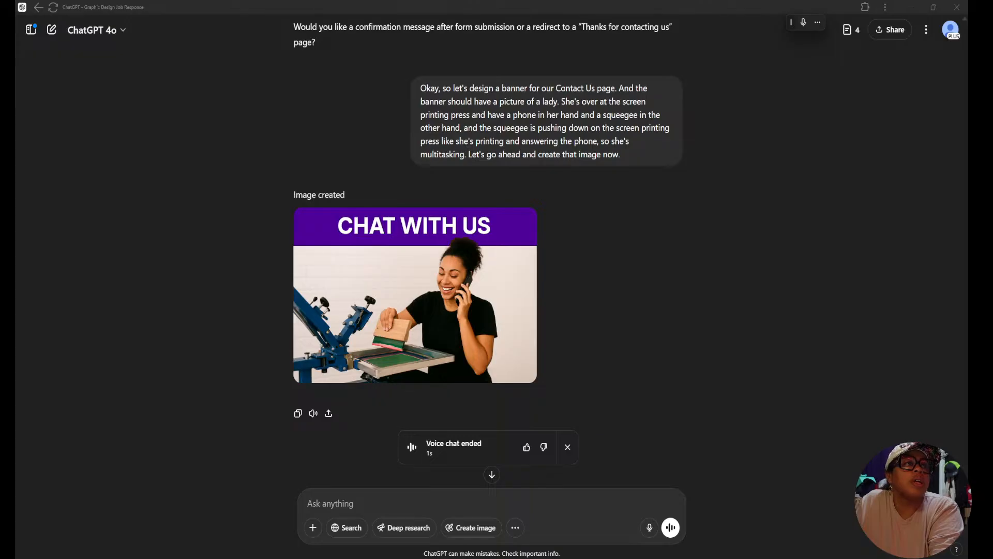
Return to the MakeMo.app admin, view the live homepage and go back to the dashboard
left_click_drag(15, 160, 533, 91)
left_click(644, 91)
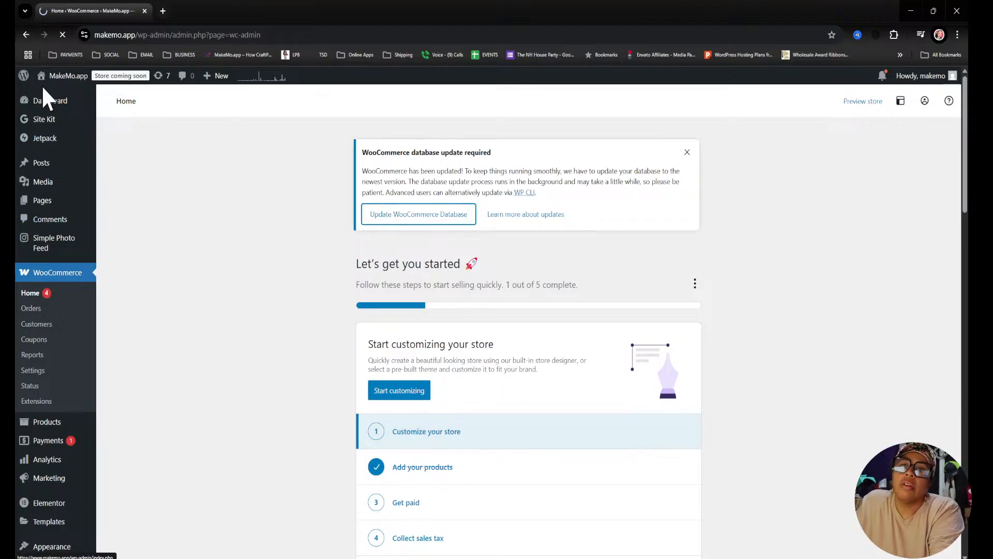
left_click(62, 95)
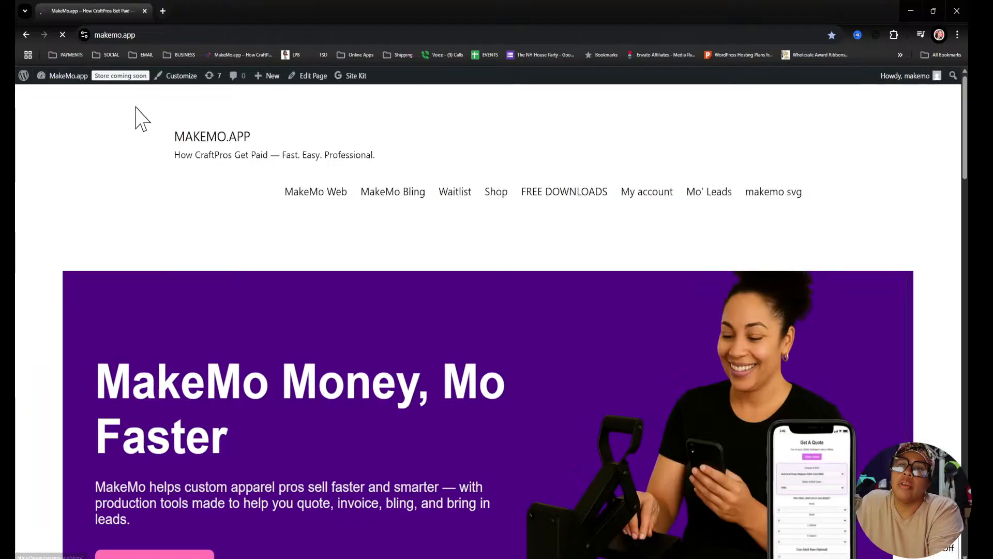
mouse_move(69, 78)
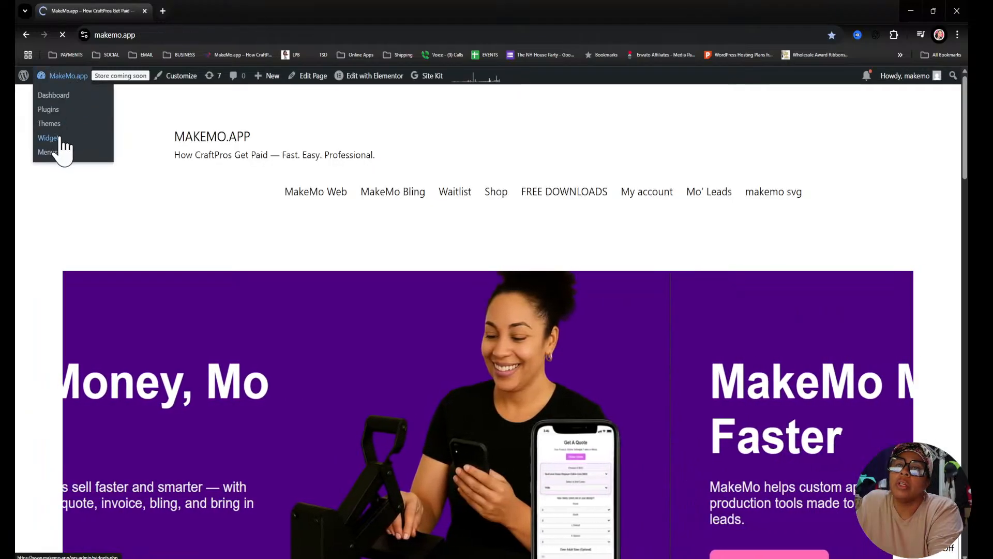
left_click(53, 96)
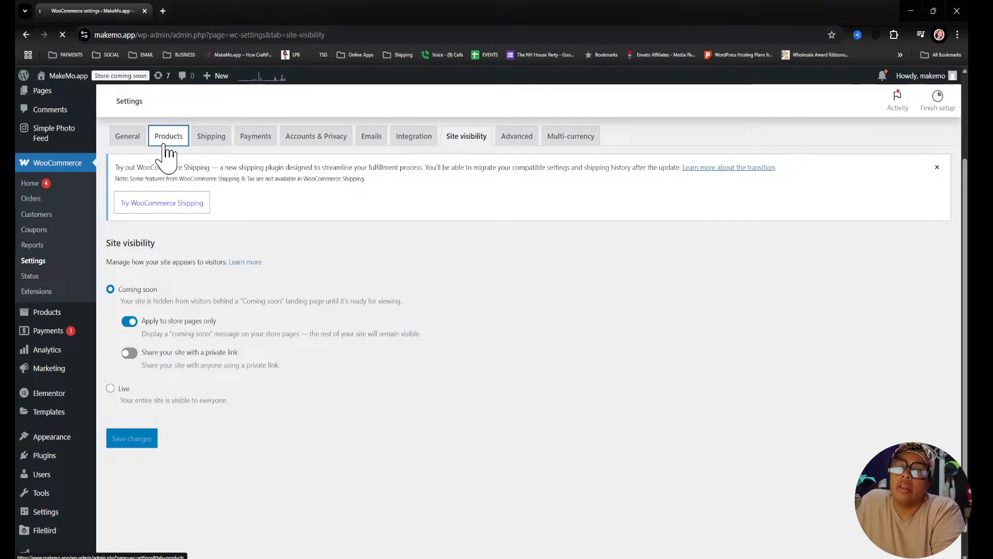
Review the WooCommerce product settings and the store's Orders page
scroll(456, 336, "down", 3)
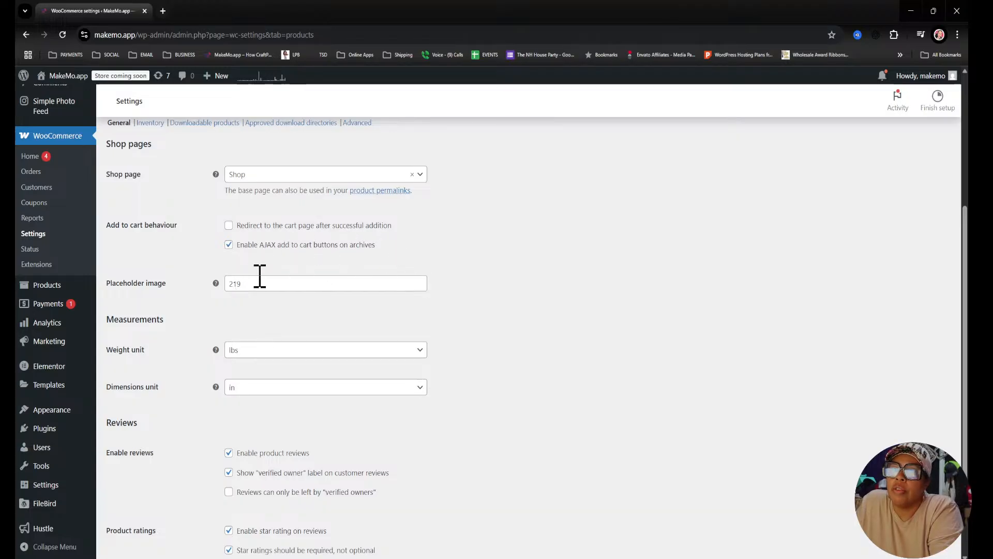
scroll(472, 327, "down", 2)
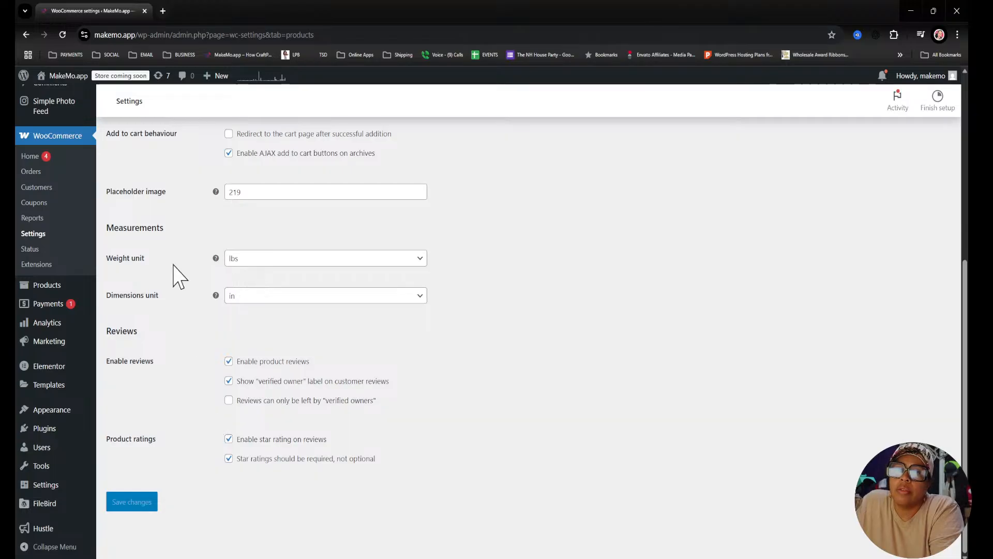
left_click(37, 186)
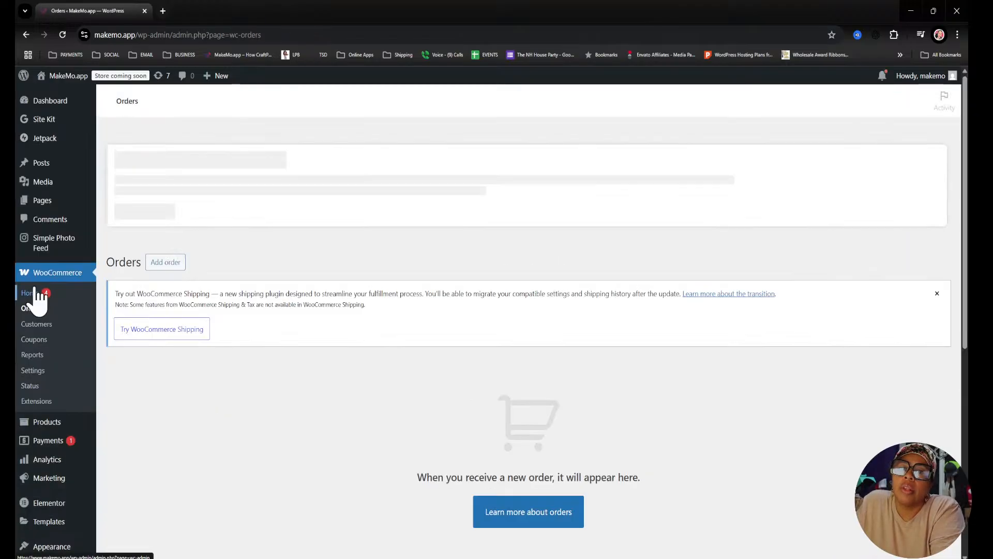
scroll(49, 310, "down", 3)
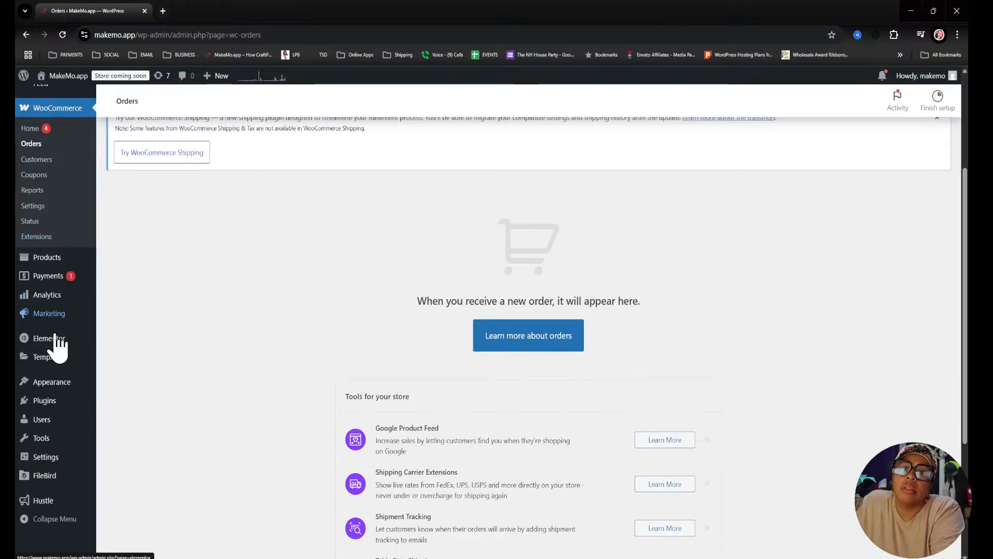
Start a new WooCommerce product named "test product"
left_click(46, 261)
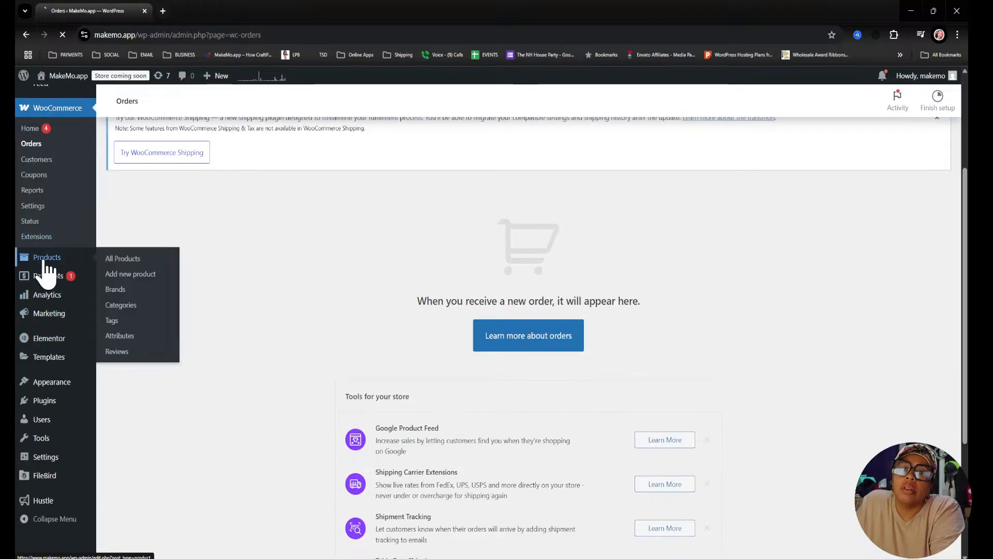
left_click(136, 275)
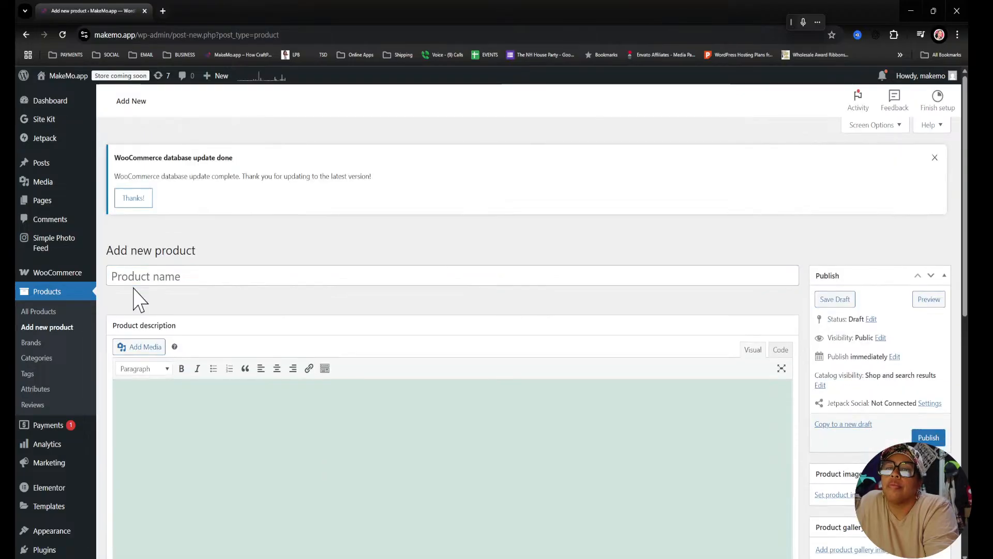
left_click(132, 273)
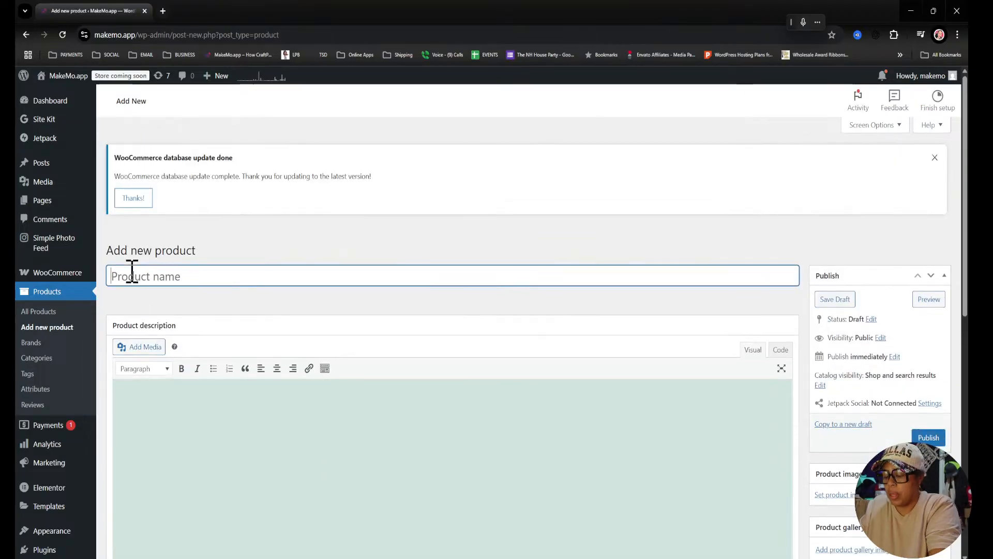
type("test product")
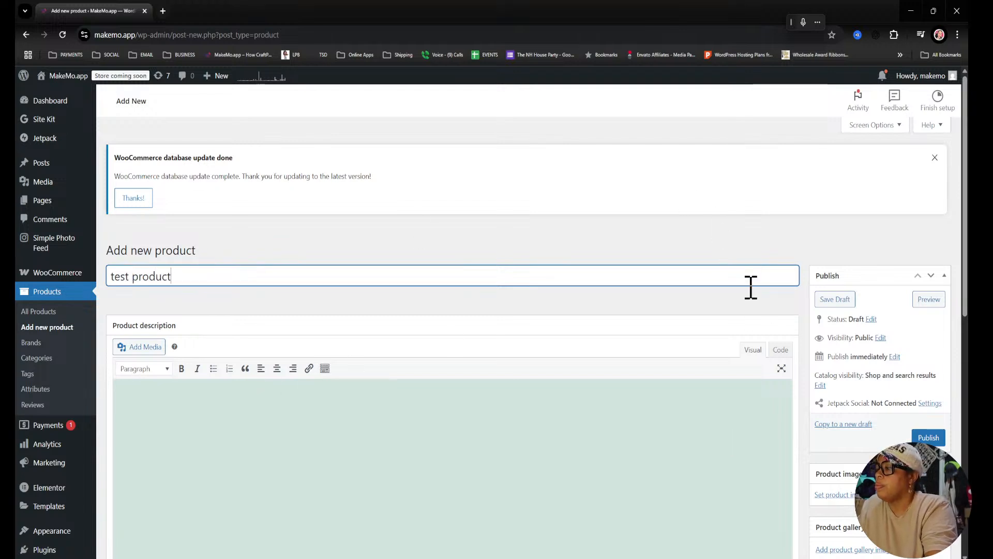
Set the test product's regular price to $1 and publish it
scroll(924, 381, "down", 6)
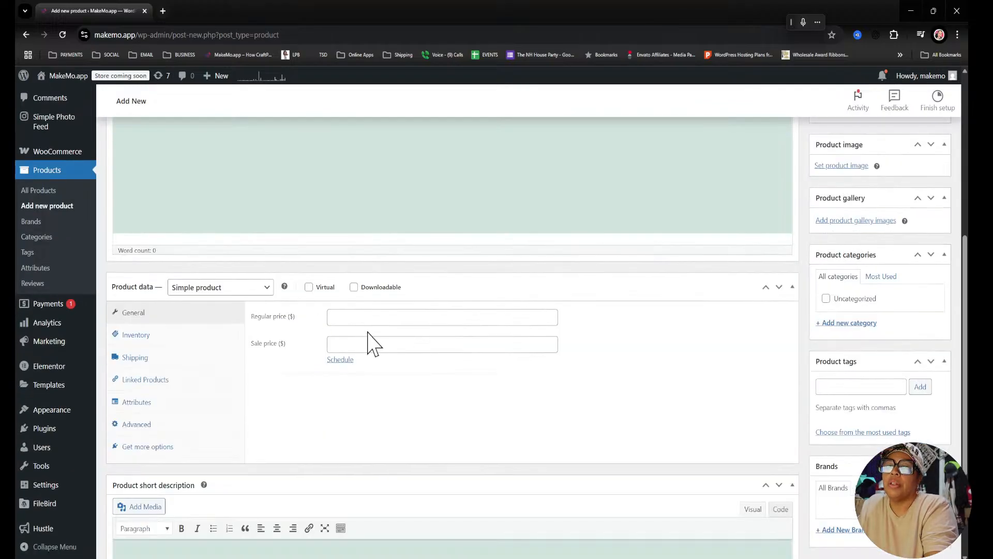
left_click(357, 318)
type("1")
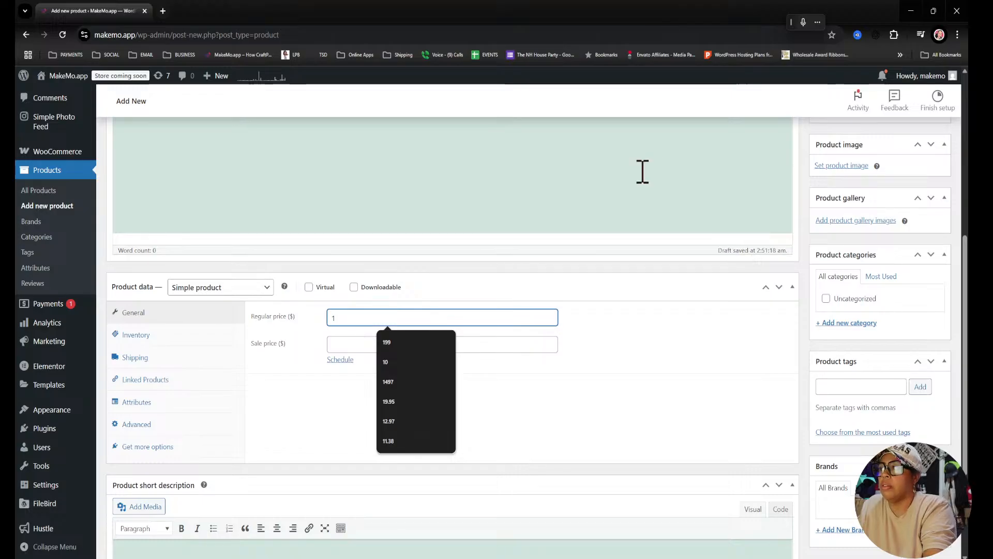
scroll(818, 299, "up", 5)
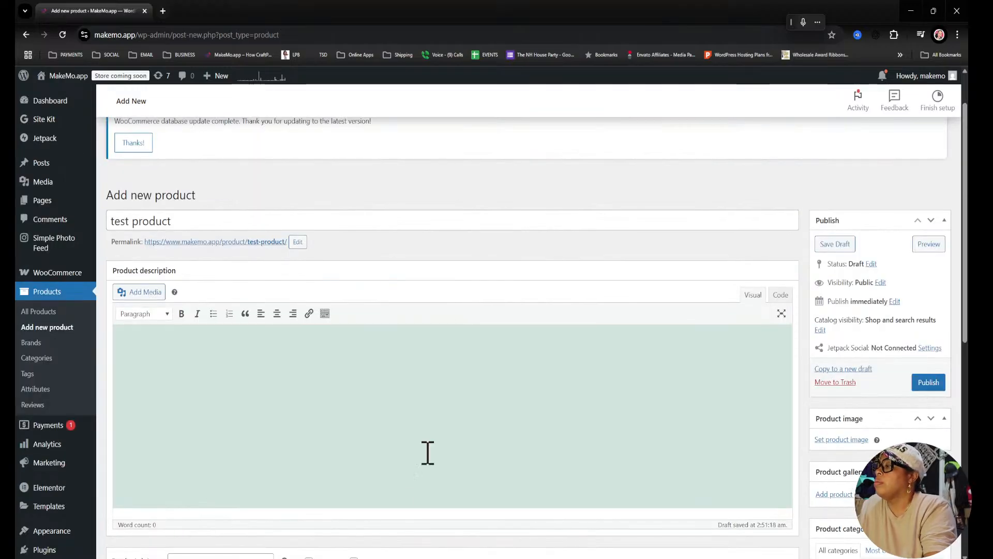
left_click(924, 385)
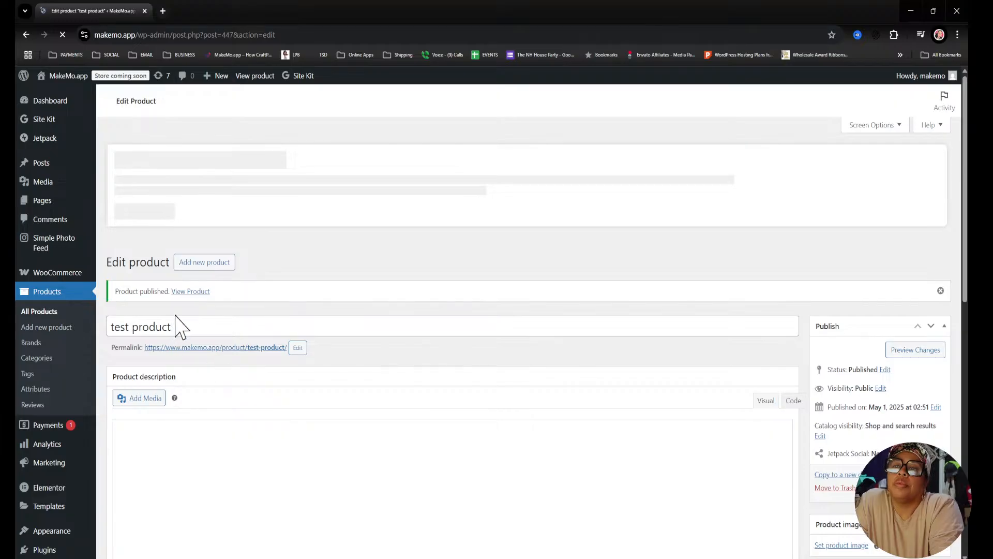
View the published test product on its storefront page
left_click(196, 294)
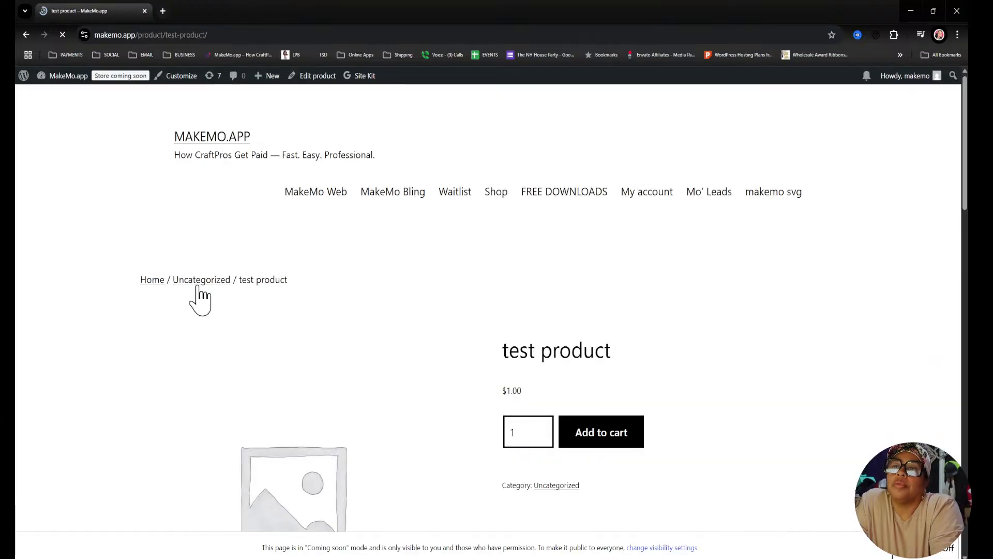
scroll(633, 345, "down", 4)
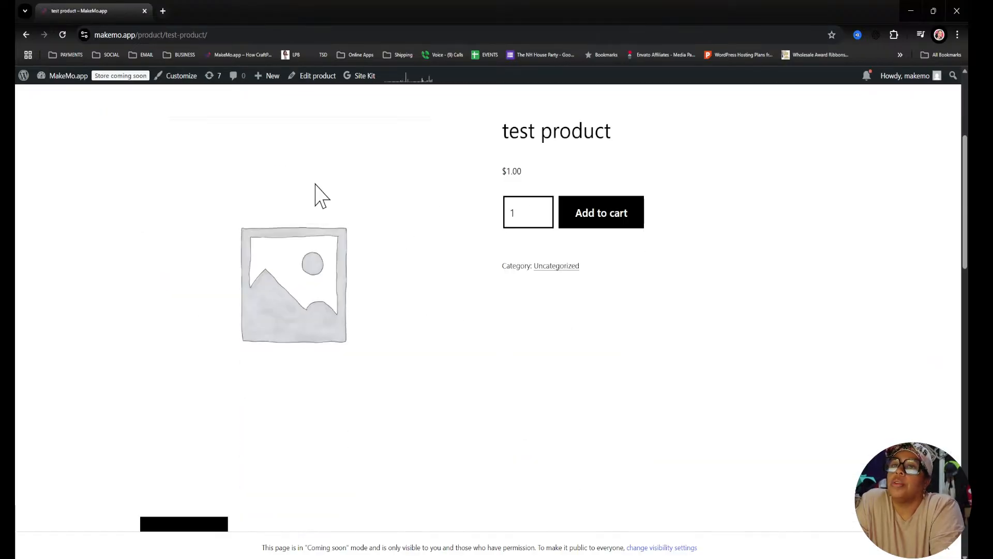
scroll(317, 196, "up", 4)
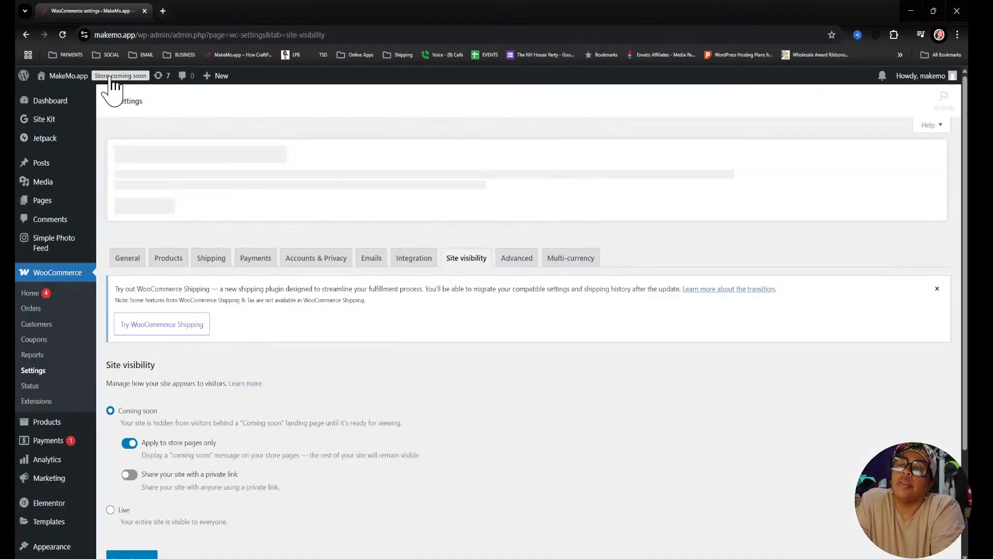
Change the WooCommerce site visibility from Coming soon to Live and save the setting
scroll(277, 394, "down", 3)
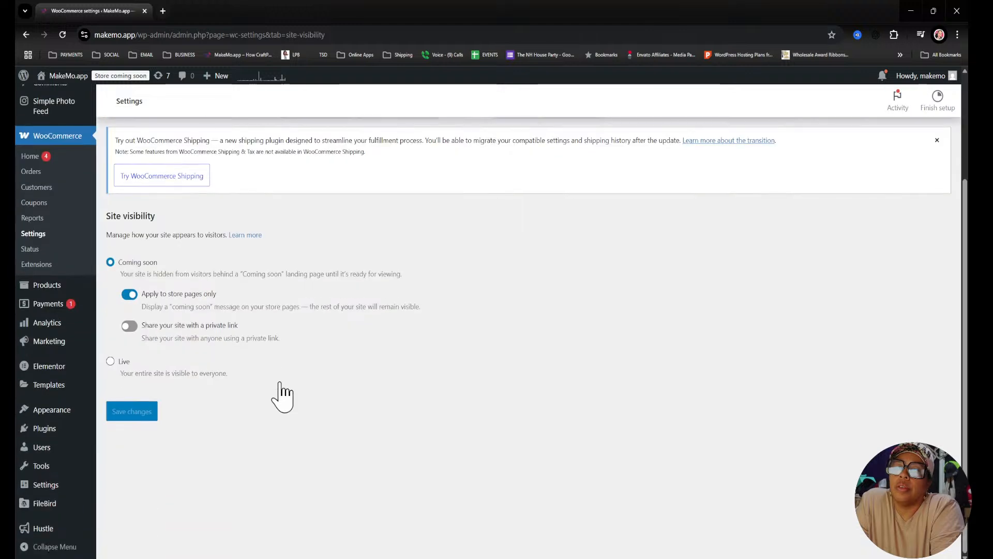
left_click(111, 365)
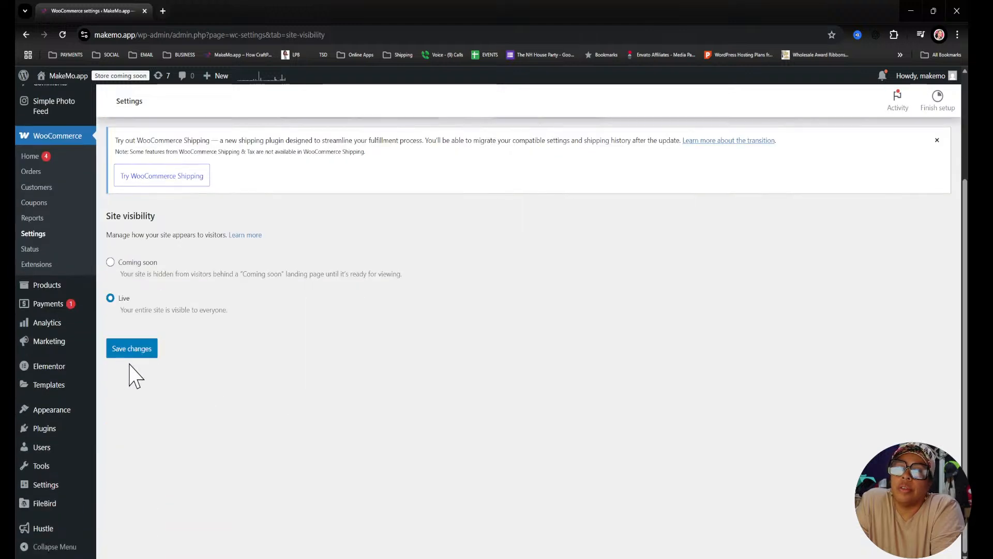
left_click(133, 349)
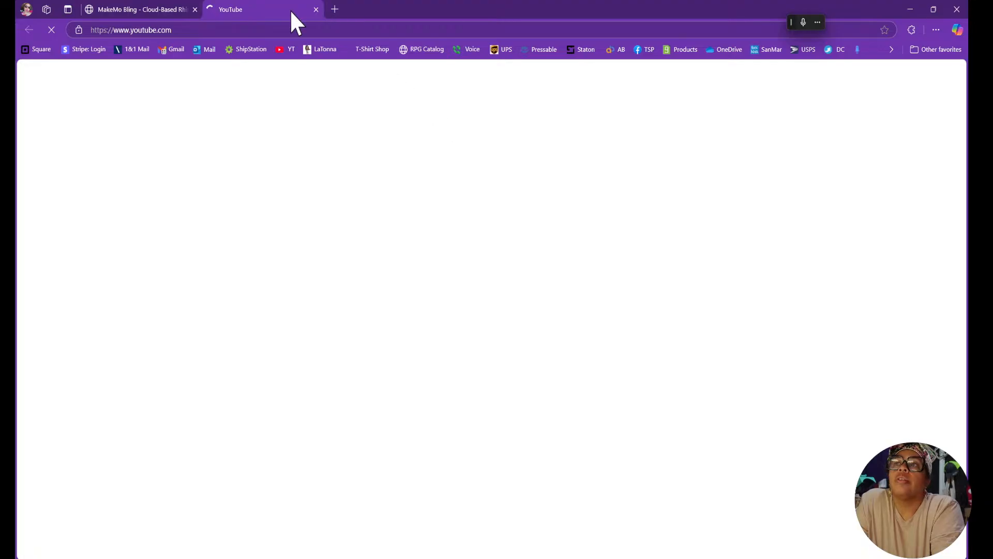
Move the YouTube tab out of the MakeMo Bling browser window, check the page's header and minimize that window
left_click_drag(291, 12, 0, 11)
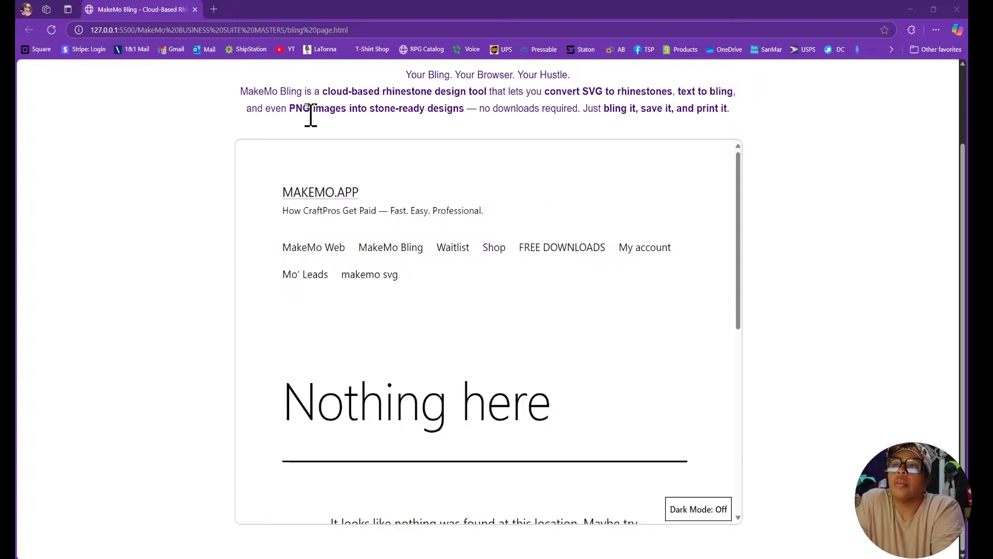
scroll(377, 162, "up", 2)
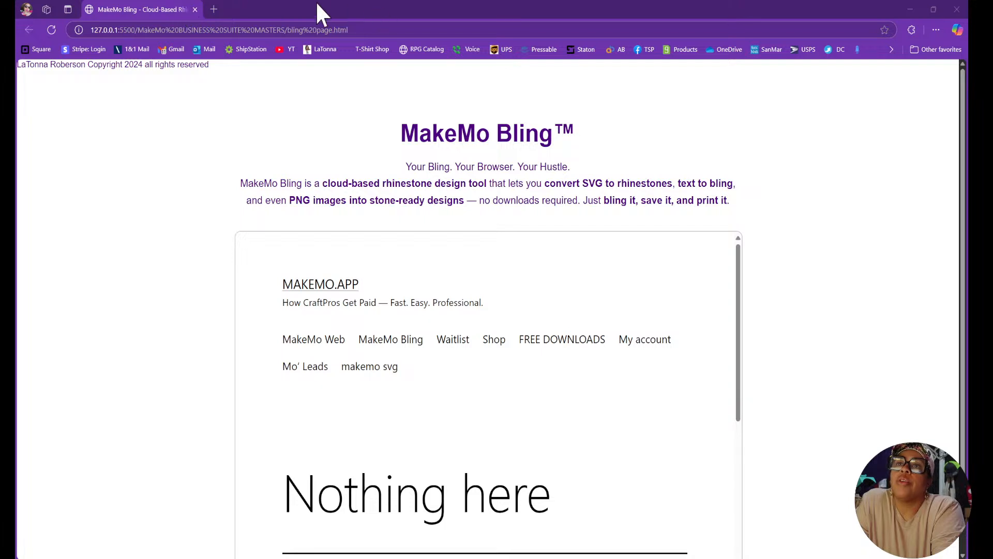
left_click(913, 9)
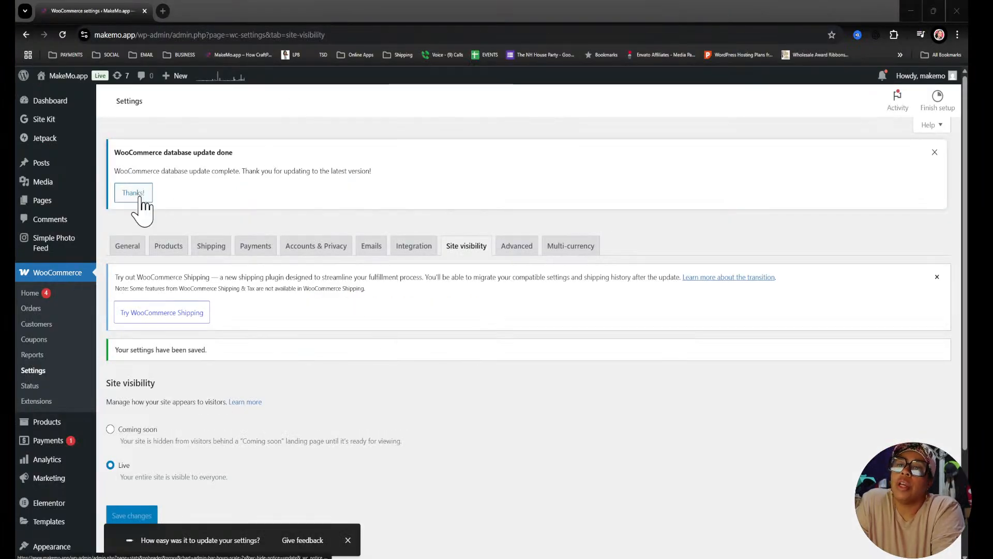
Visit the MakeMo.app store from the WordPress admin and review its product listings down to the footer
scroll(492, 387, "down", 3)
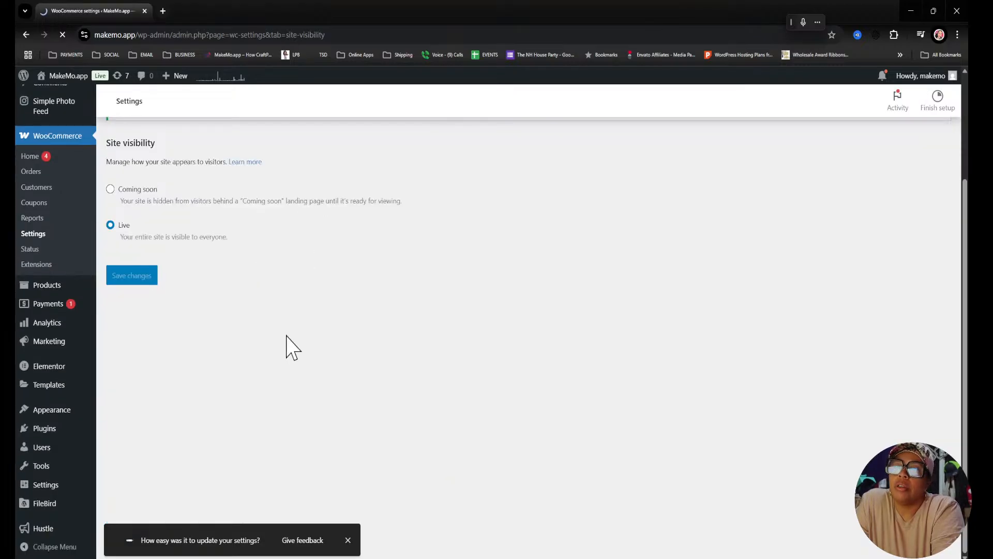
scroll(262, 285, "up", 3)
left_click(47, 76)
mouse_move(47, 75)
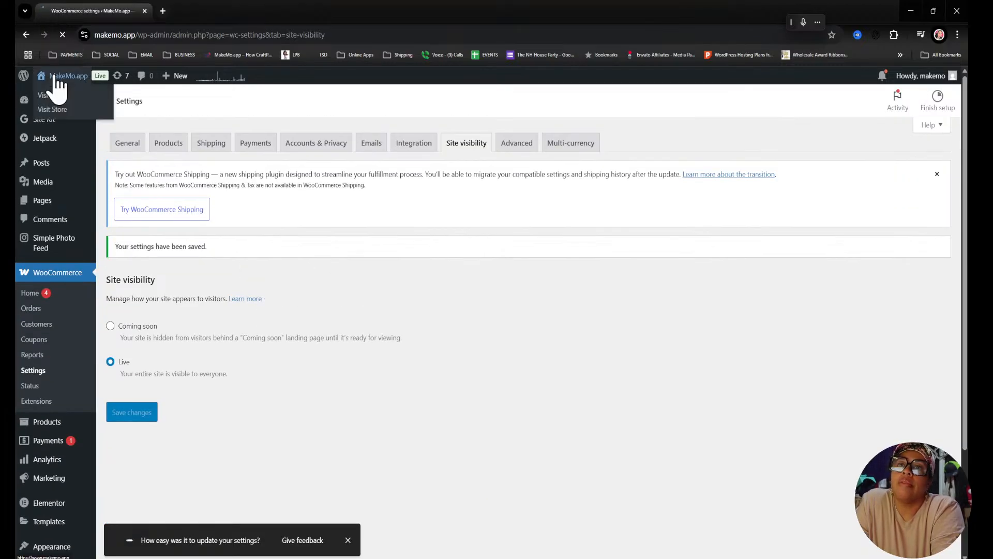
left_click(93, 109)
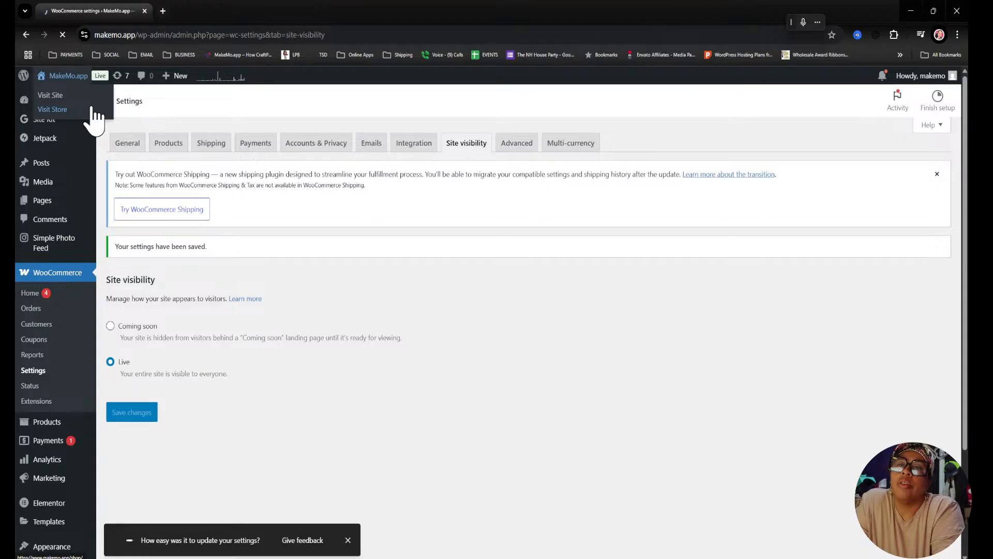
scroll(407, 477, "down", 7)
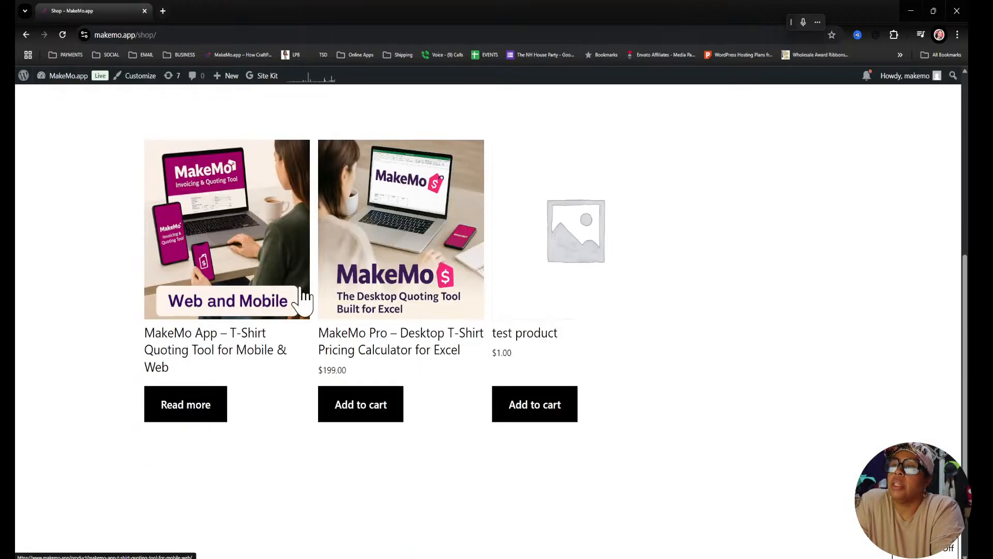
scroll(750, 365, "down", 3)
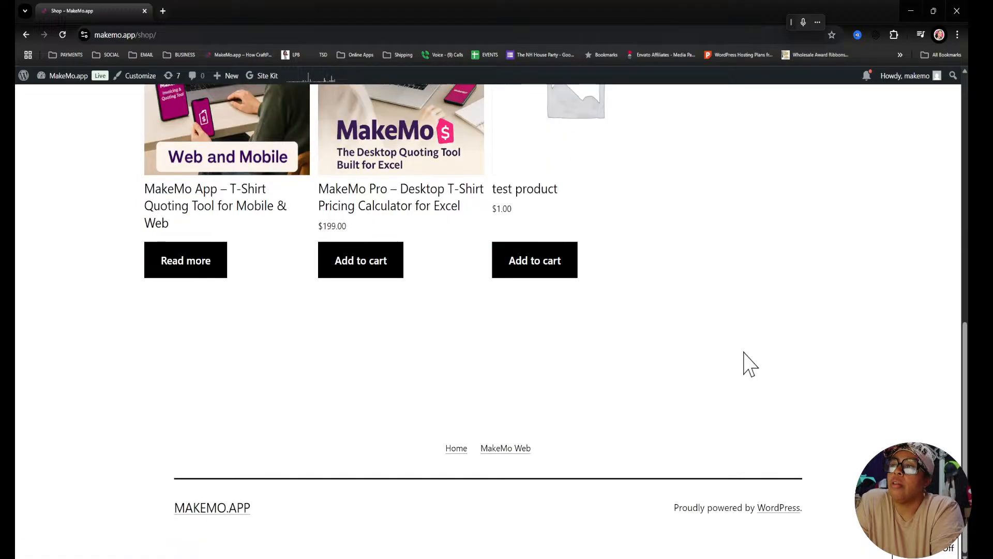
Visit the MakeMo Web page from the shop, followed by the MakeMo Bling sign-up page
scroll(747, 362, "up", 10)
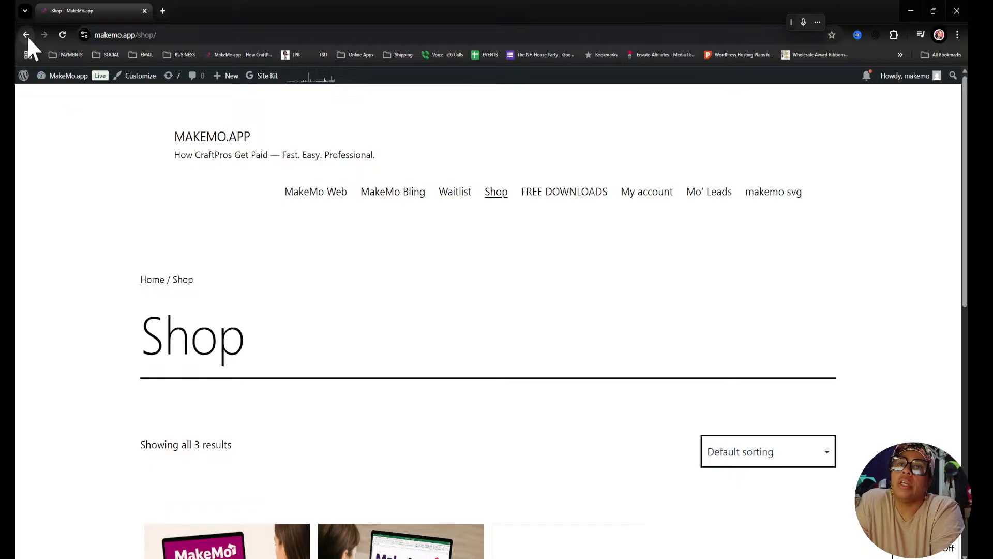
left_click(327, 193)
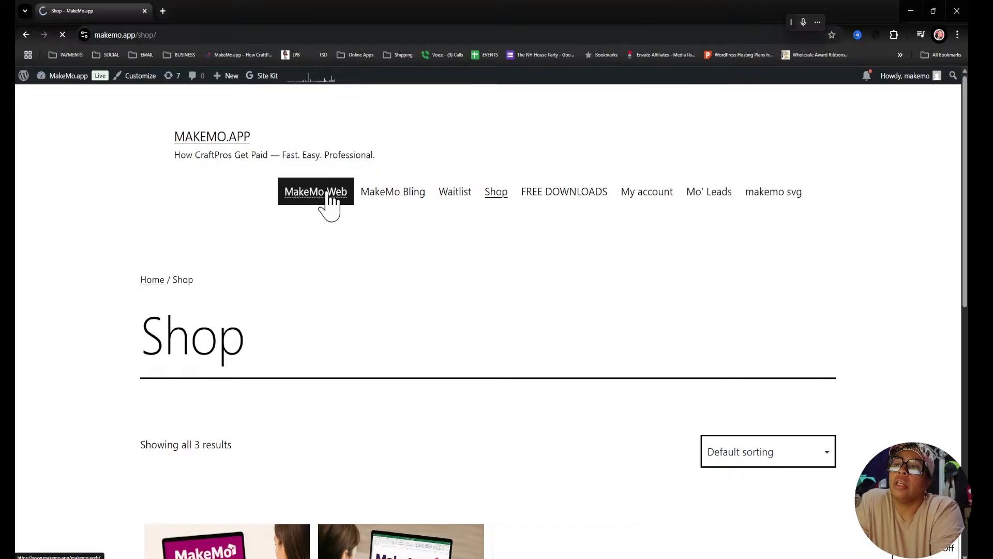
scroll(624, 421, "down", 2)
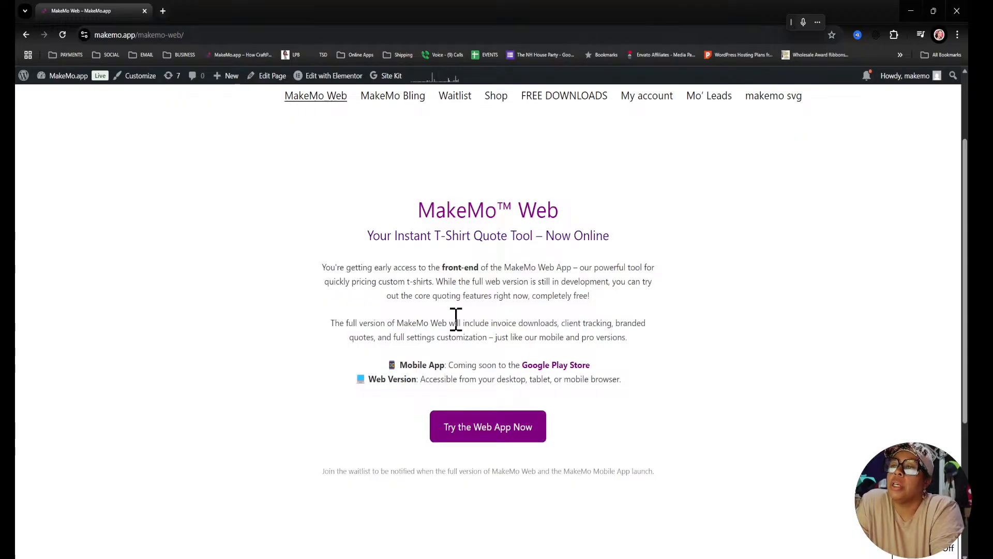
scroll(456, 320, "up", 2)
left_click(383, 208)
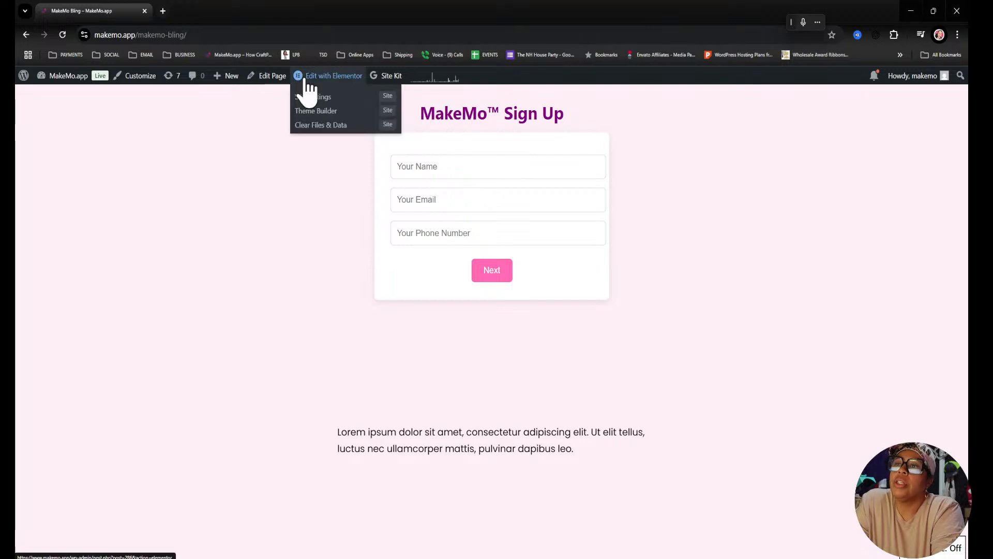
left_click(421, 175)
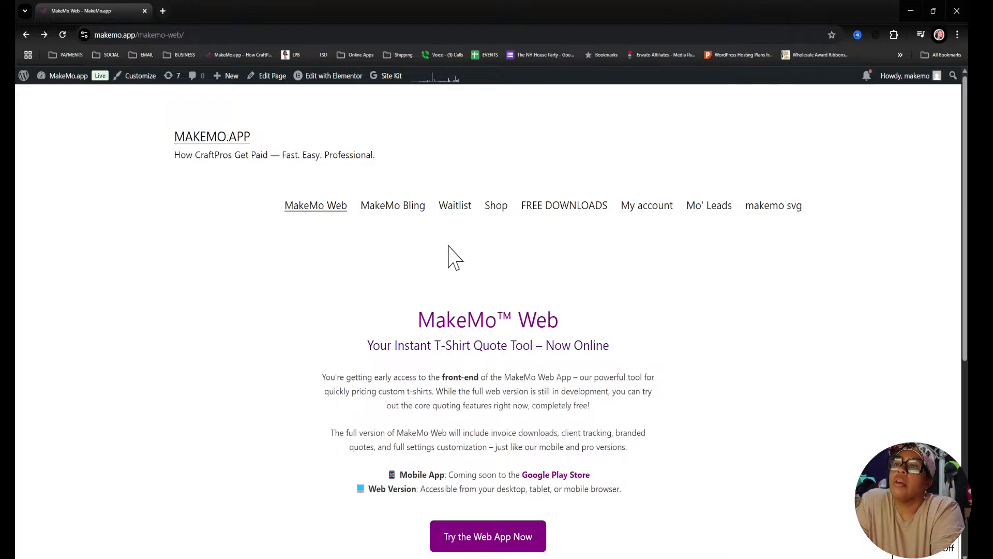
Open the MakeMo Bling page for editing in Elementor
left_click(394, 218)
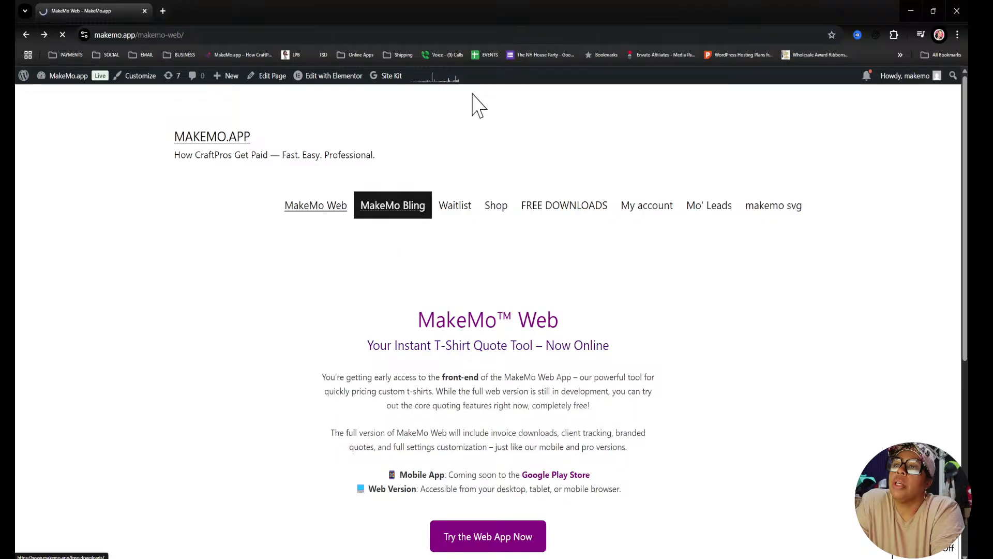
mouse_move(337, 79)
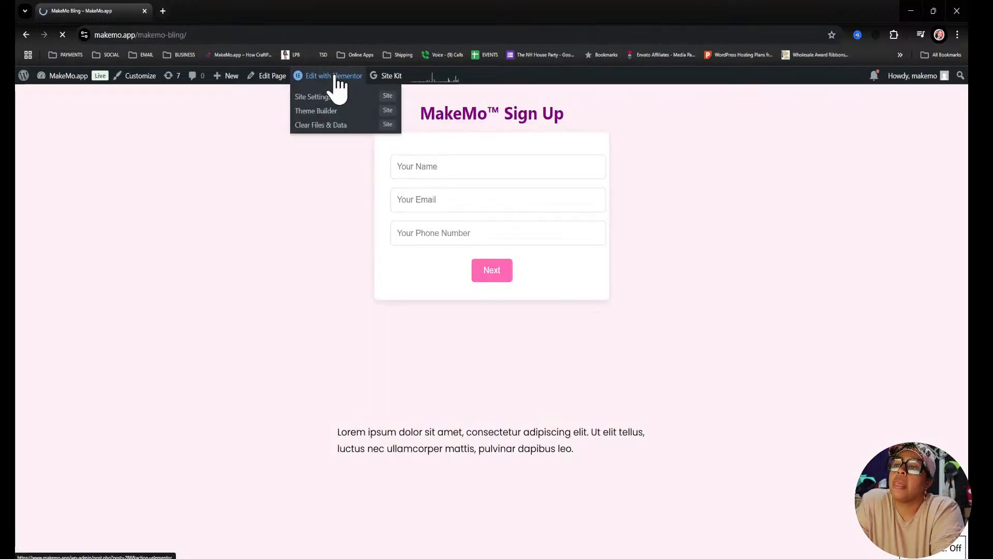
left_click(334, 75)
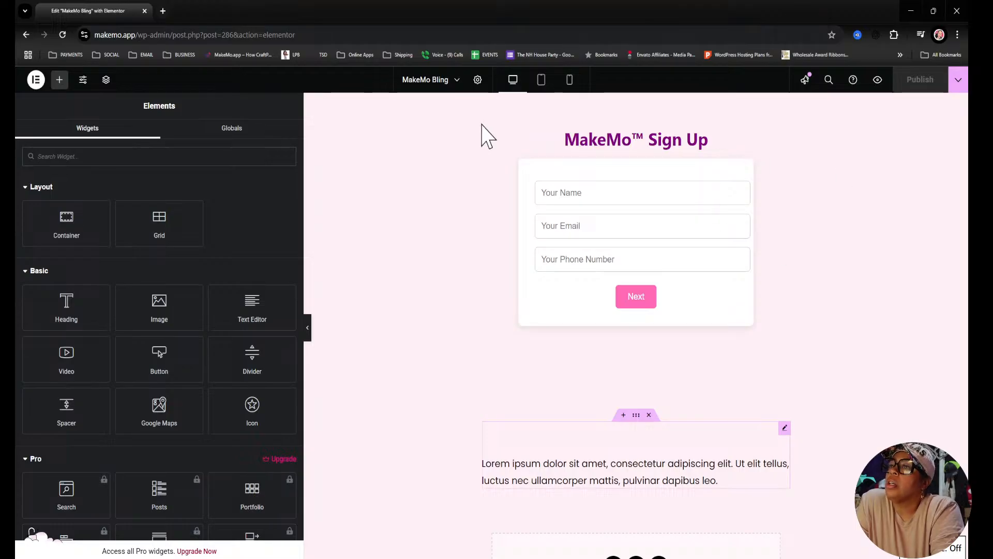
Preview the MakeMo Bling page without the widget panel and check the list of recent pages
left_click(308, 327)
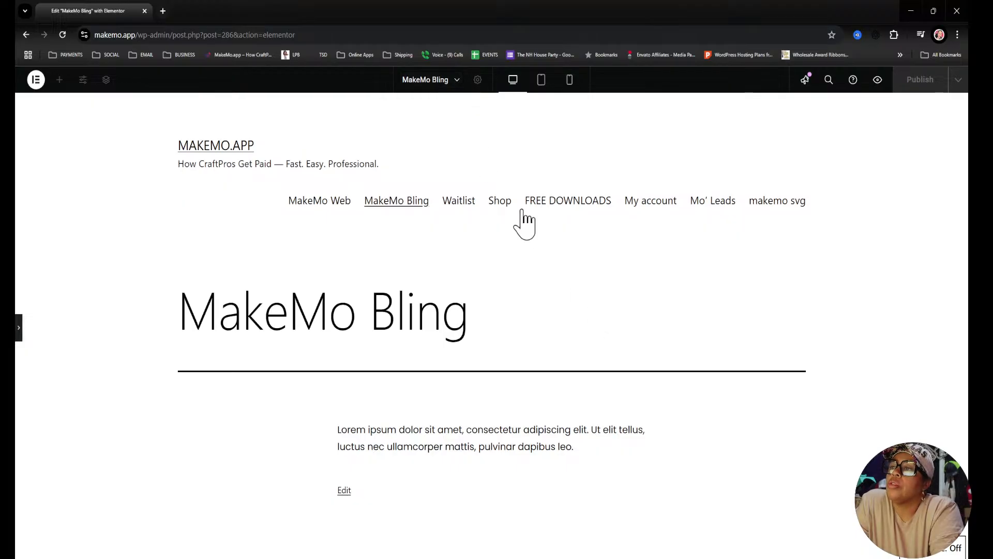
left_click(456, 82)
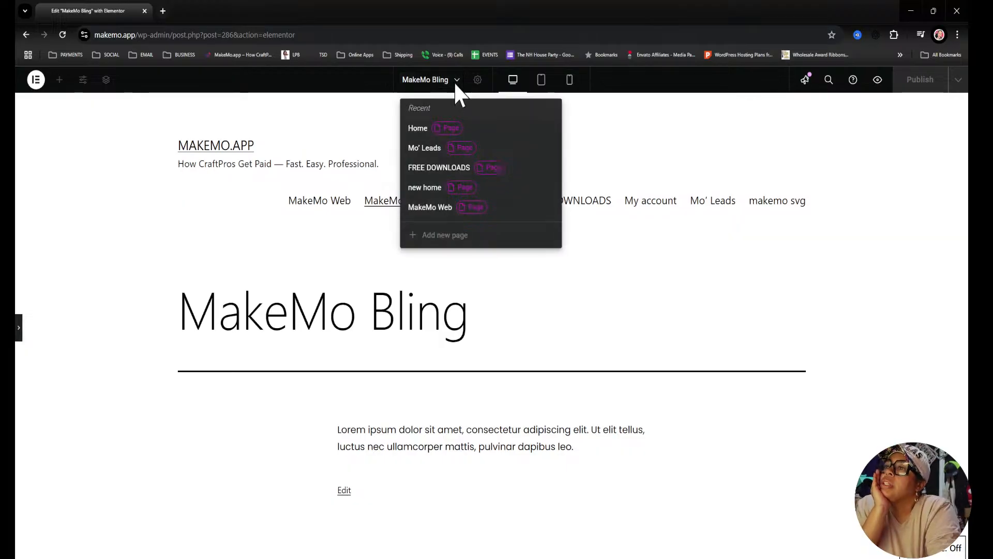
left_click(436, 351)
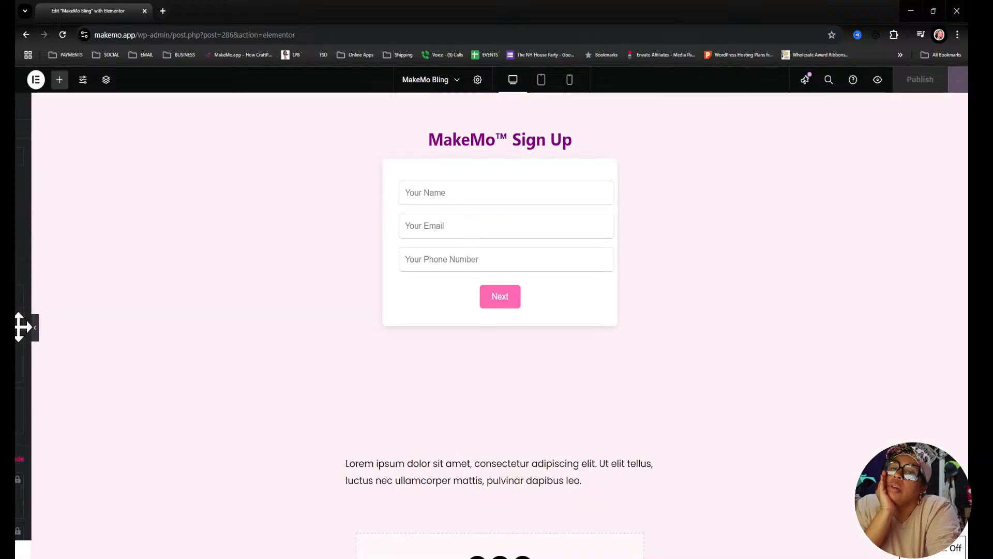
left_click(19, 328)
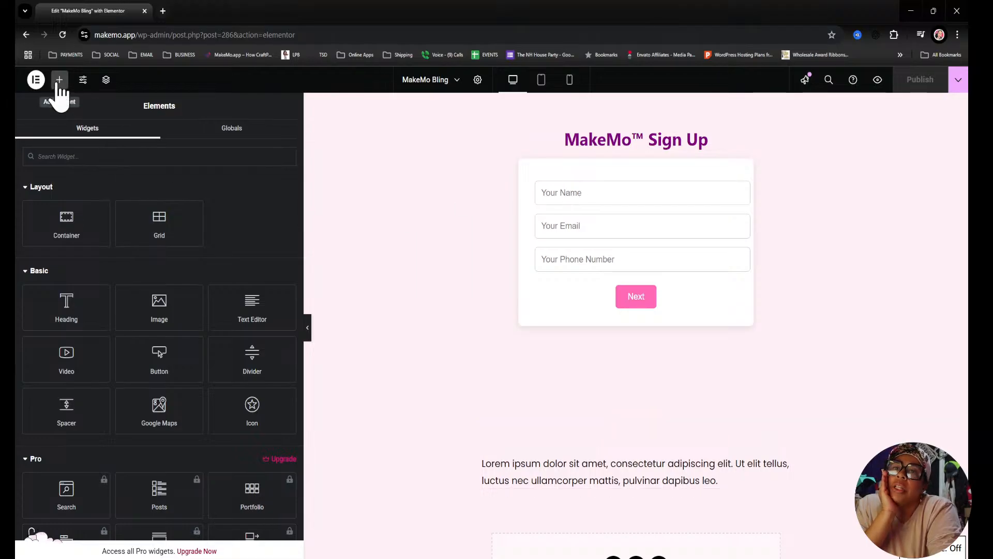
Try to select the MakeMo Sign Up form for editing on the Elementor canvas
left_click(563, 193)
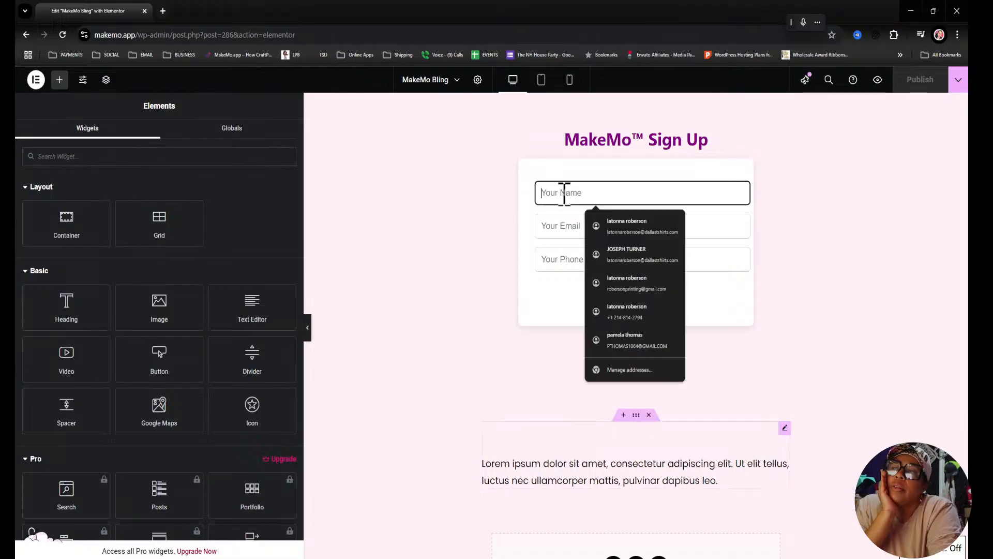
left_click(845, 252)
right_click(816, 172)
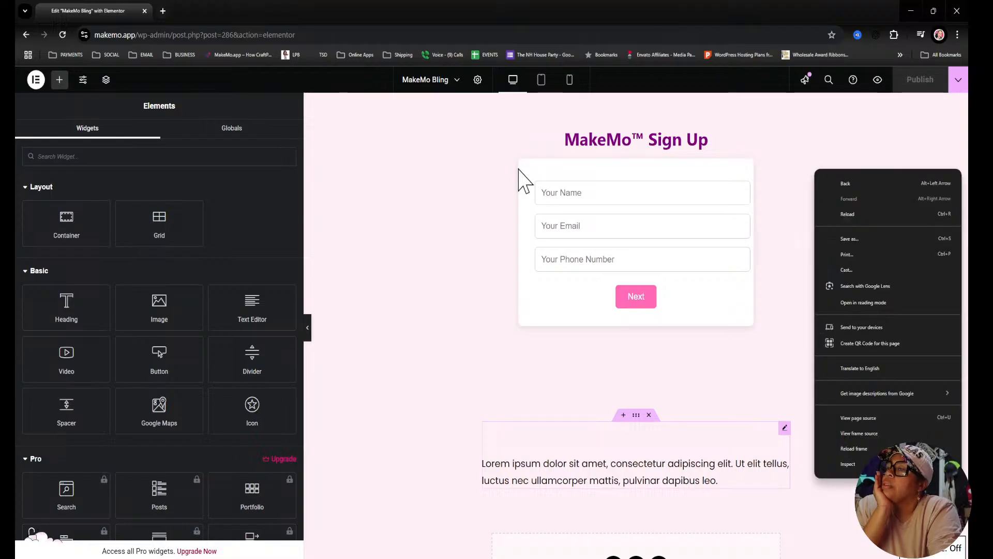
double_click(472, 169)
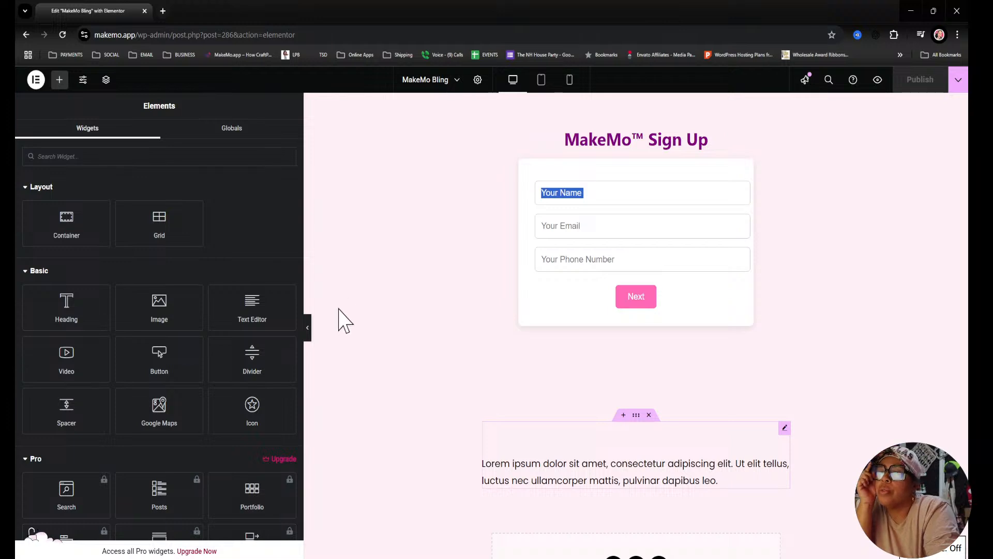
Try the Mo' Leads and makemo svg navigation links in the editor's page preview and recheck the recent pages
left_click(309, 329)
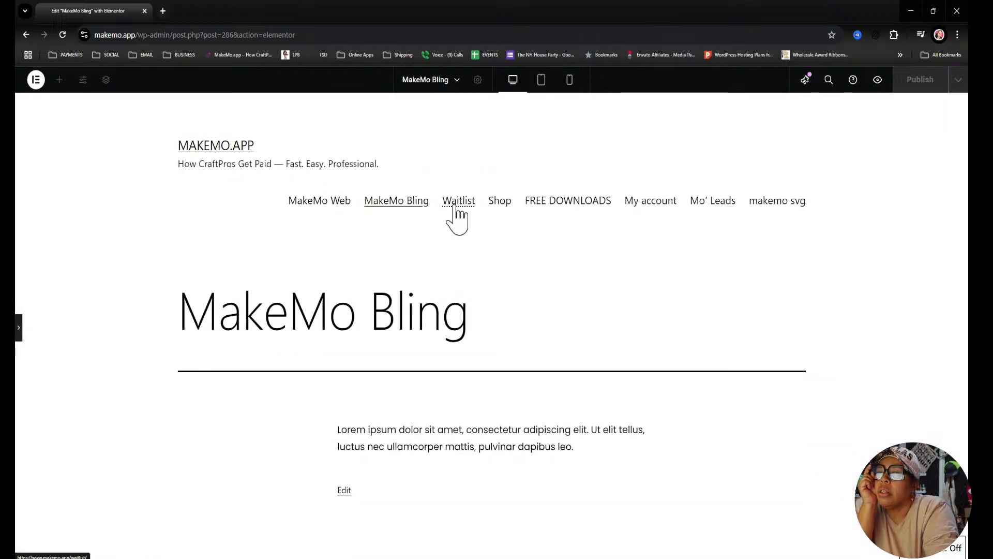
left_click(713, 213)
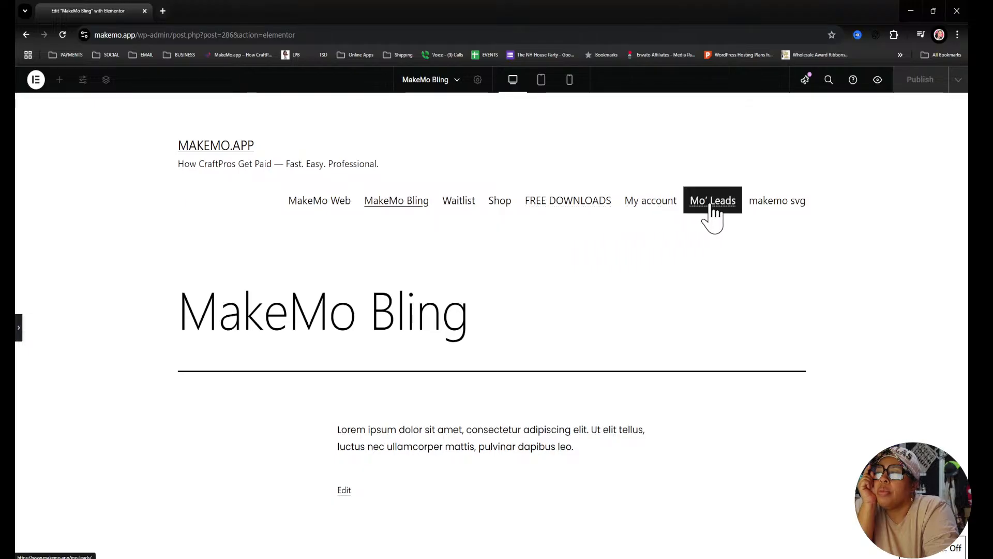
left_click(770, 212)
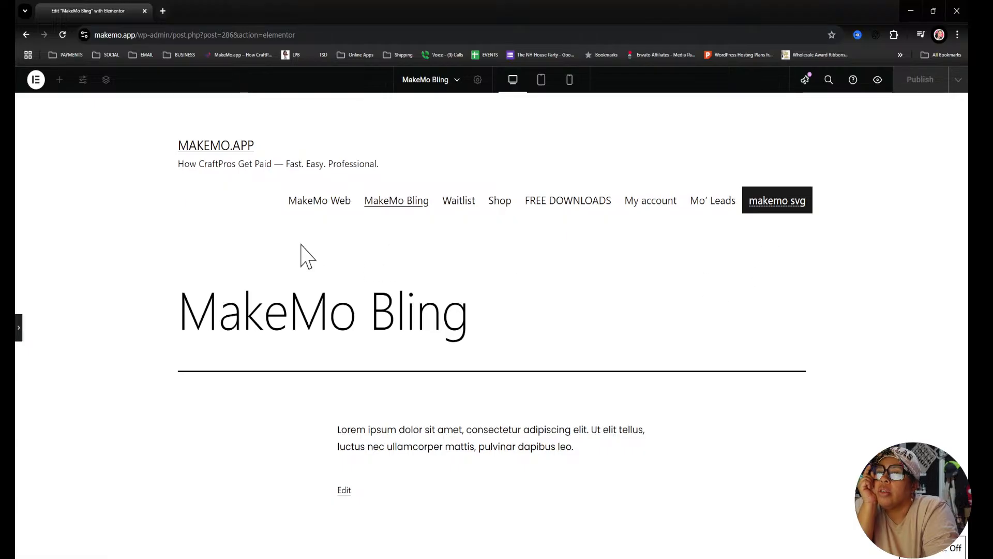
left_click(443, 80)
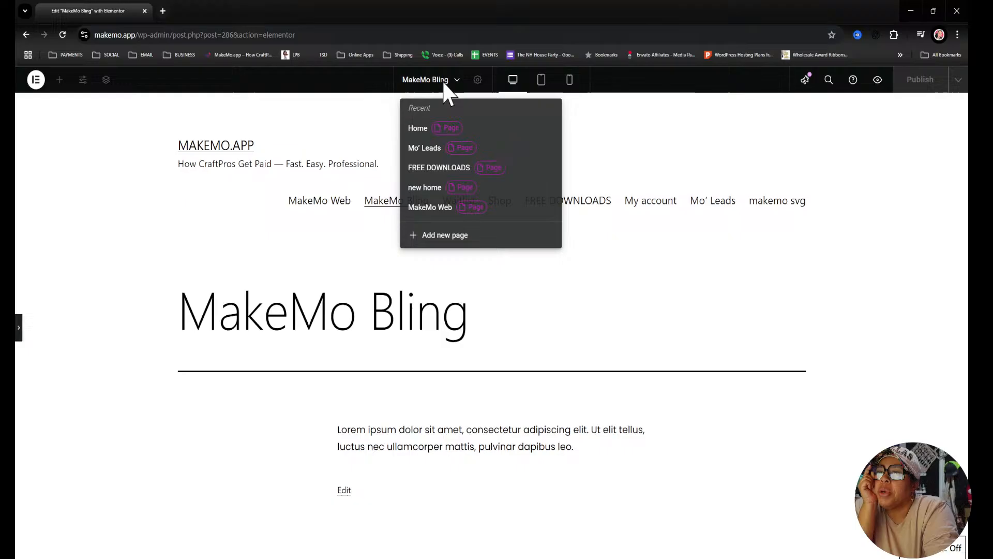
left_click(559, 273)
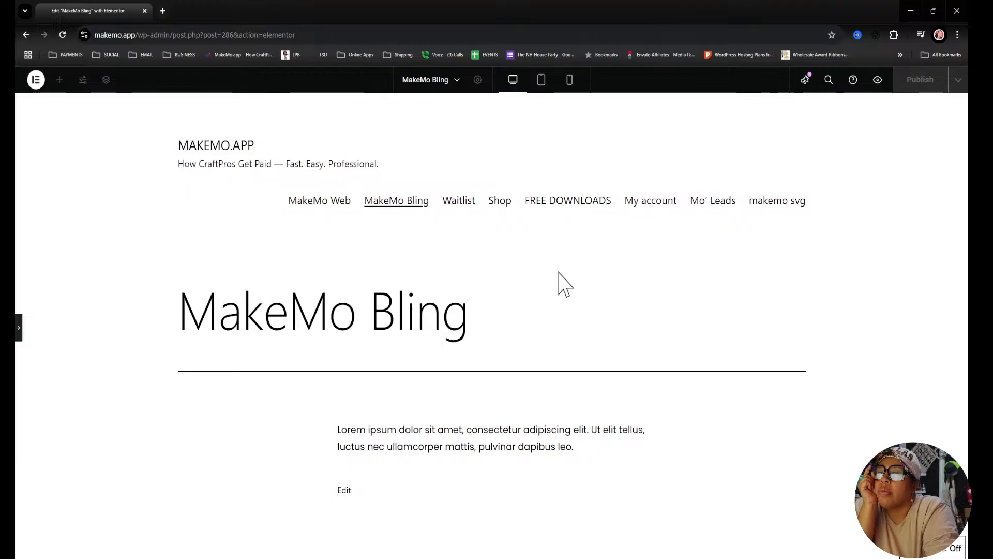
Delete the lorem ipsum text container from the MakeMo Bling page and preview the page in a new tab
left_click(20, 331)
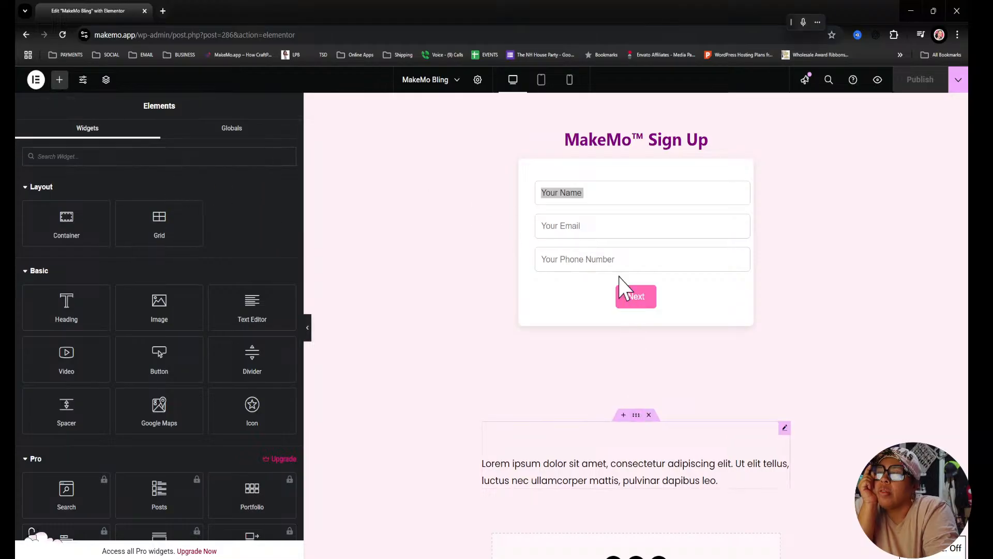
left_click(650, 415)
scroll(653, 427, "down", 3)
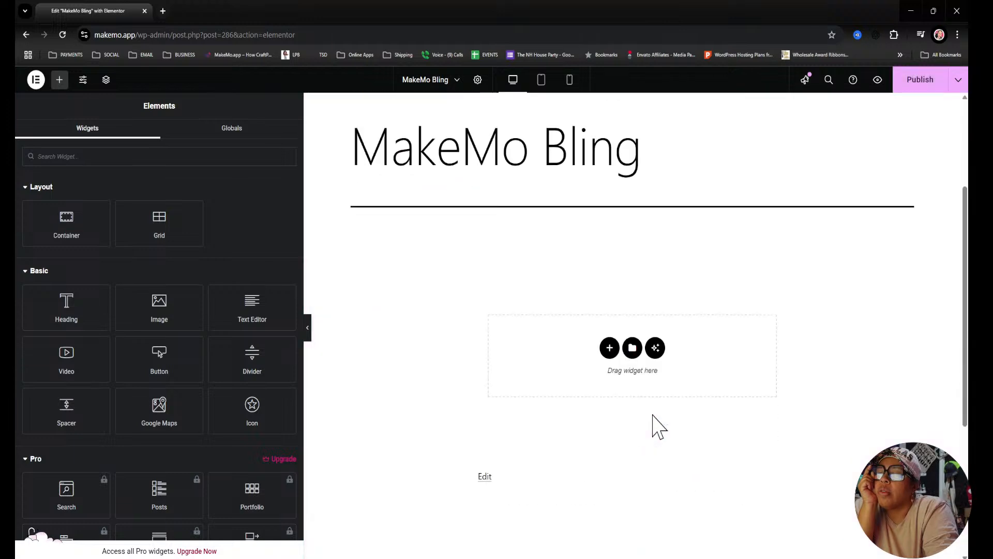
scroll(655, 427, "up", 3)
scroll(655, 426, "down", 3)
left_click(878, 80)
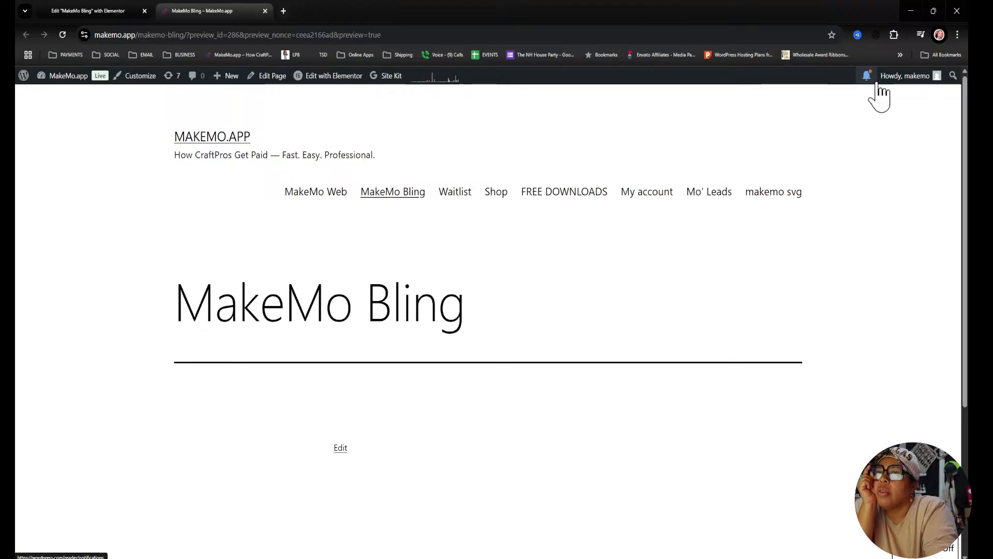
Open the MakeMo.app site in another tab, check its live MakeMo Bling page and return to the homepage
left_click(284, 10)
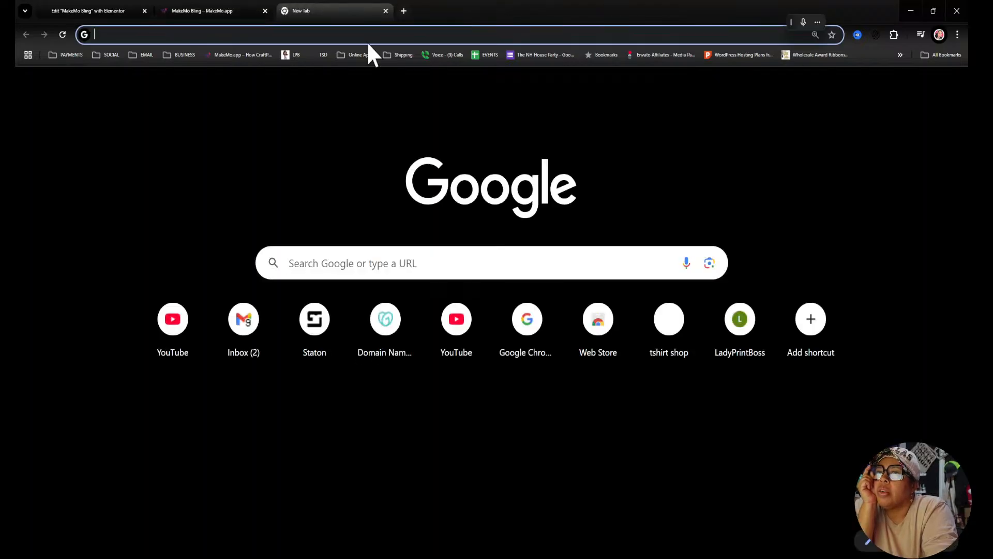
left_click(218, 55)
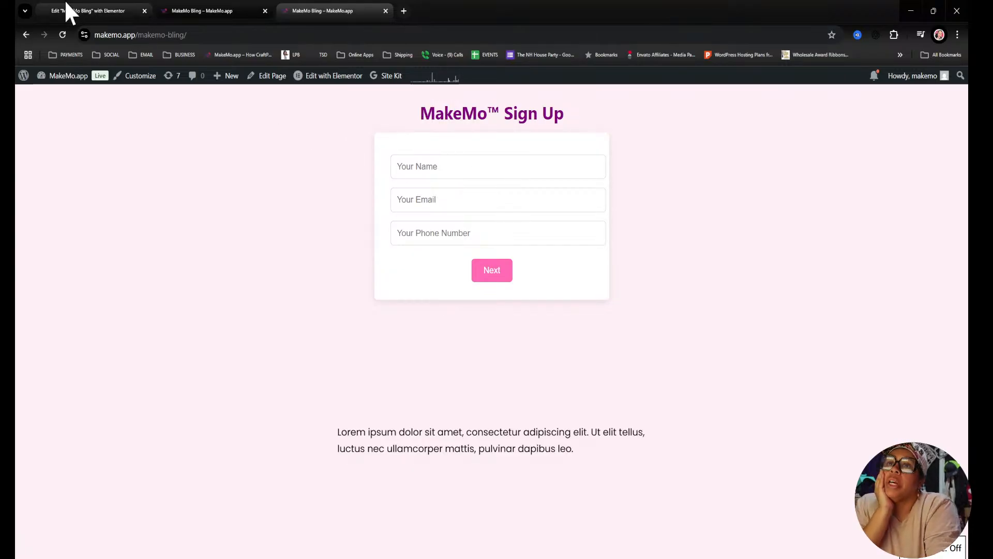
left_click(23, 33)
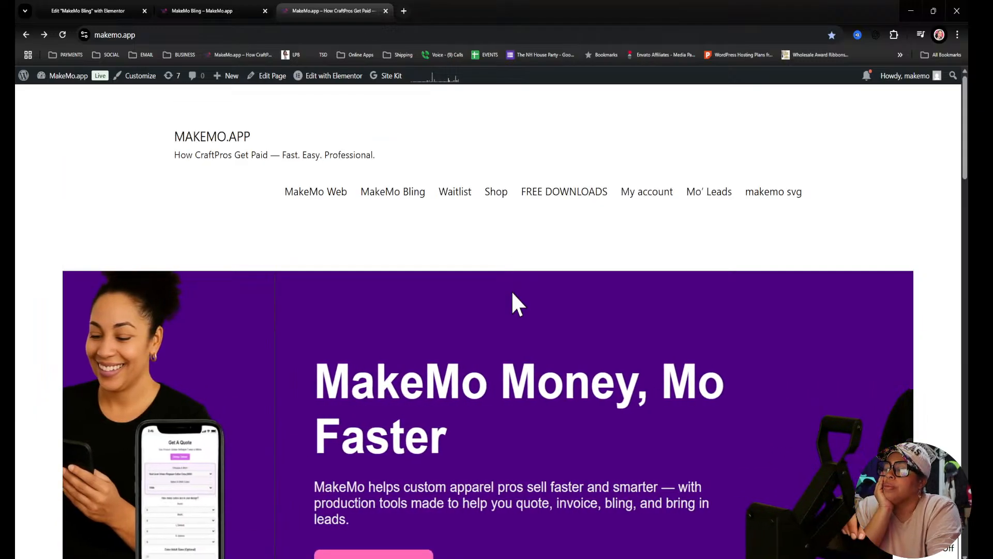
Test the homepage product card links, including those for MakeMo Leads, MakeMo Bling and MakeMo SVG Creator
scroll(511, 290, "down", 10)
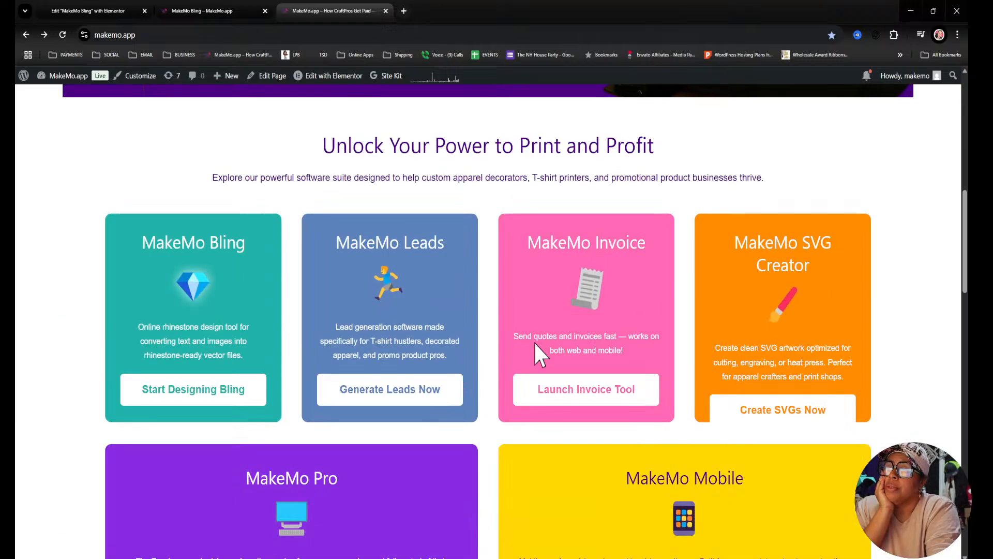
left_click(375, 396)
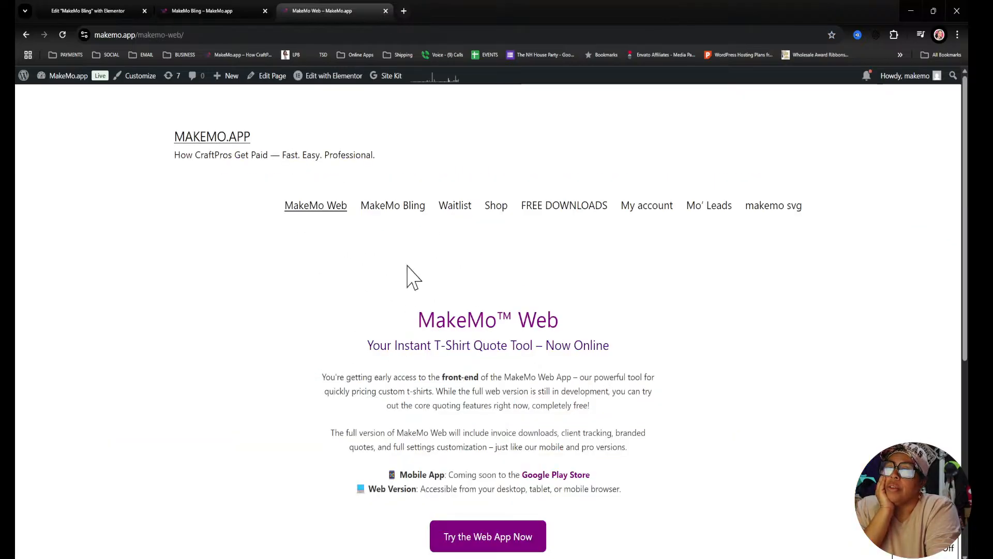
left_click(25, 35)
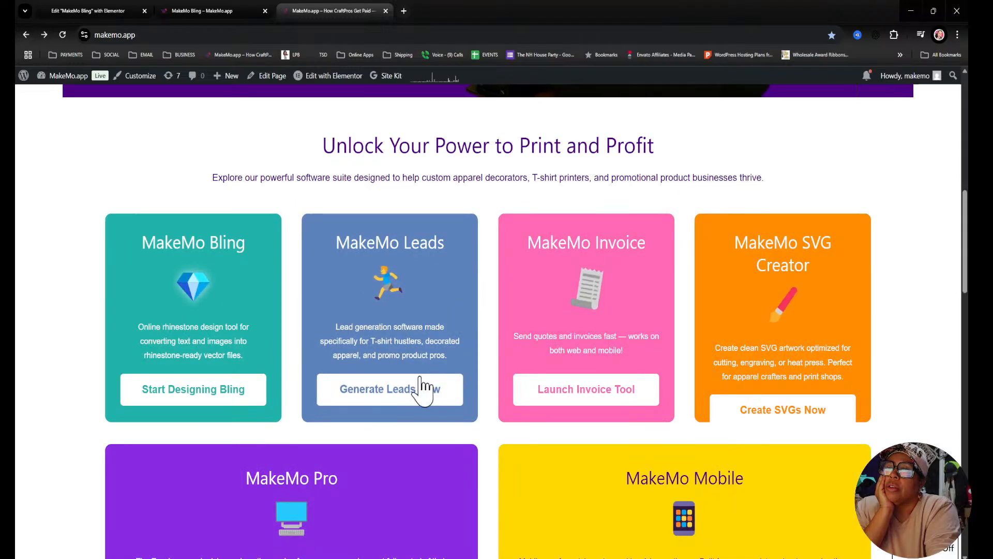
left_click(382, 395)
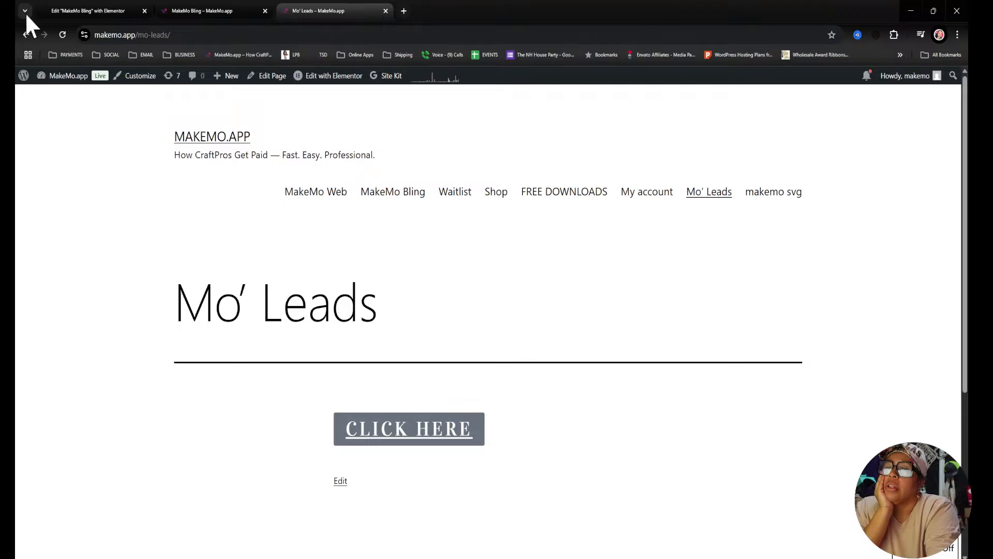
left_click(25, 35)
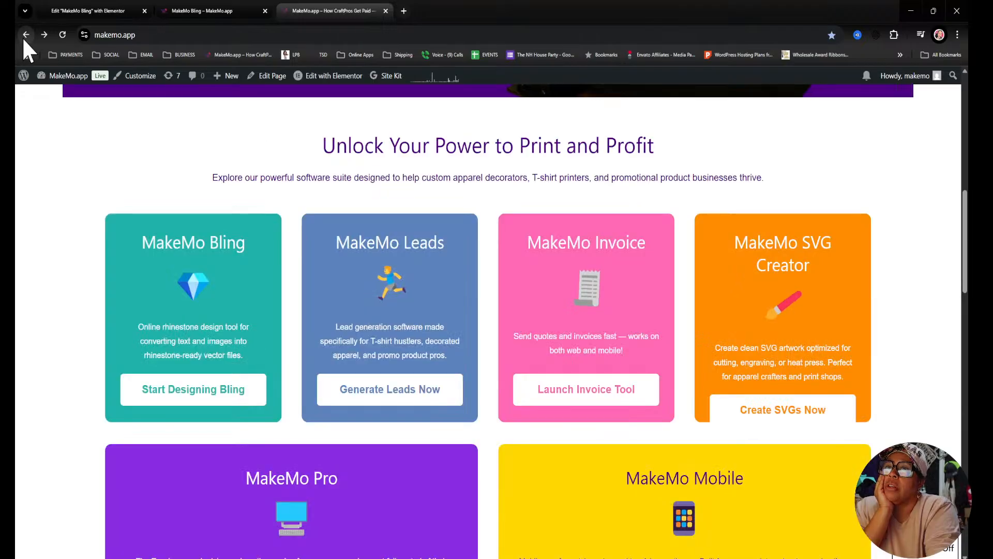
left_click(194, 395)
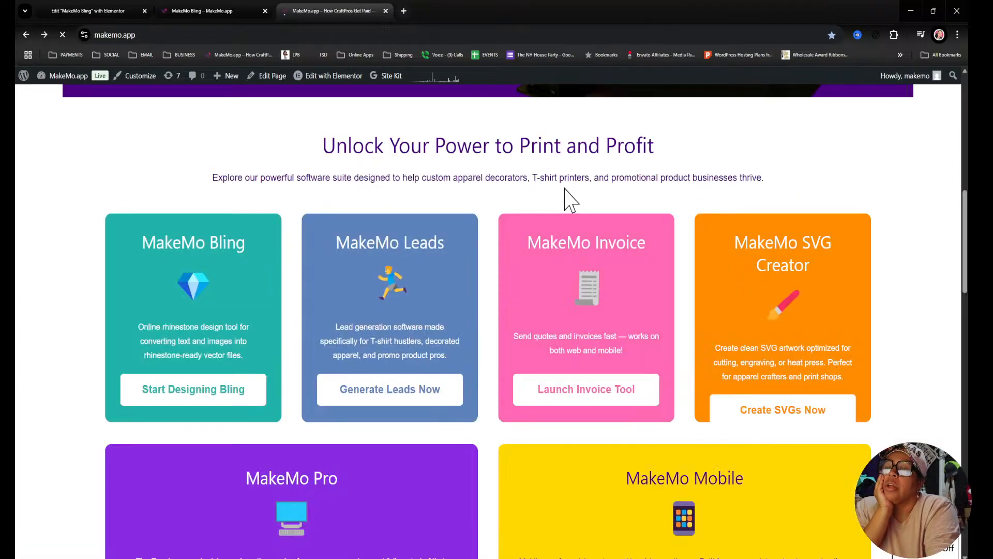
left_click(764, 406)
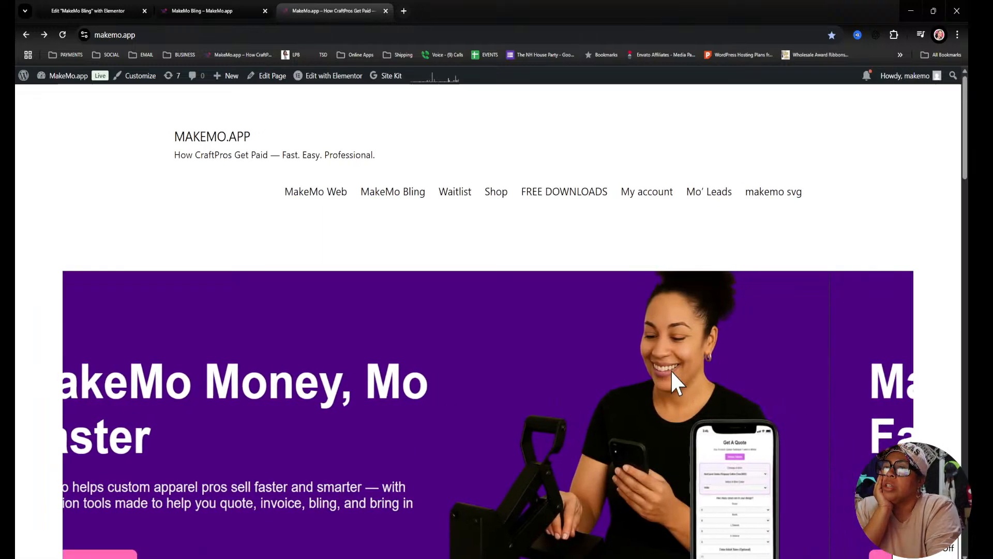
scroll(671, 369, "down", 3)
left_click(25, 34)
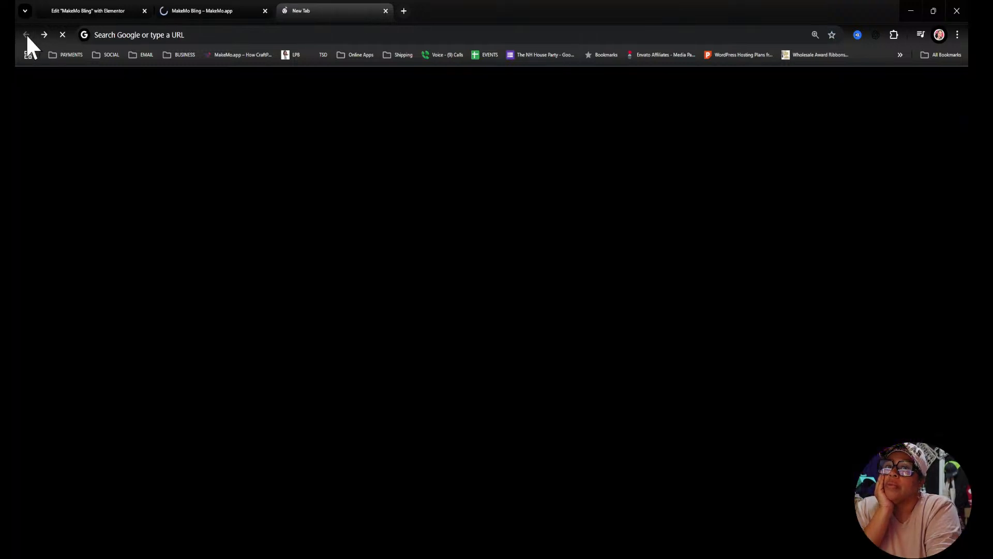
scroll(608, 396, "down", 2)
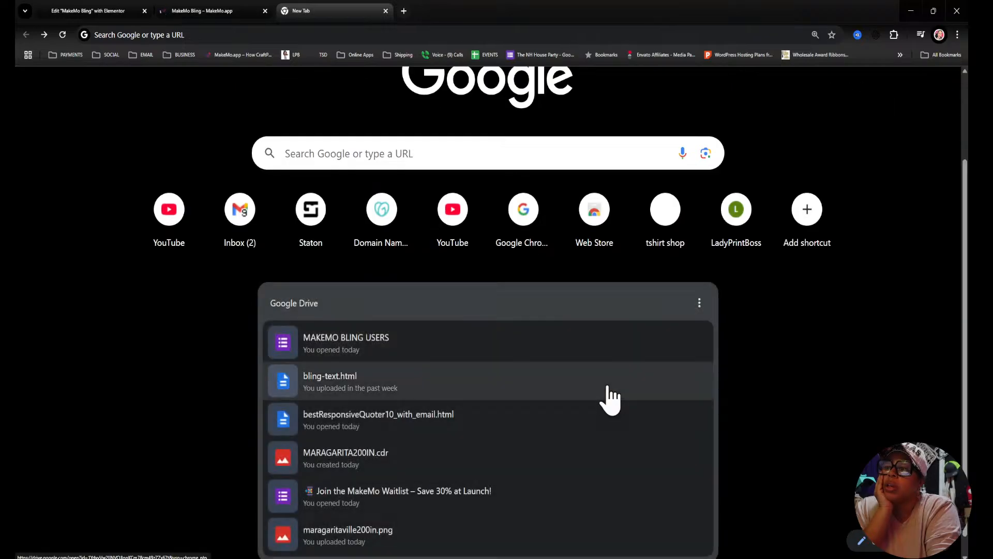
Go from the MakeMo Bling preview to the homepage and examine its product cards, testimonials, Featured Business Tools and footer
left_click(212, 11)
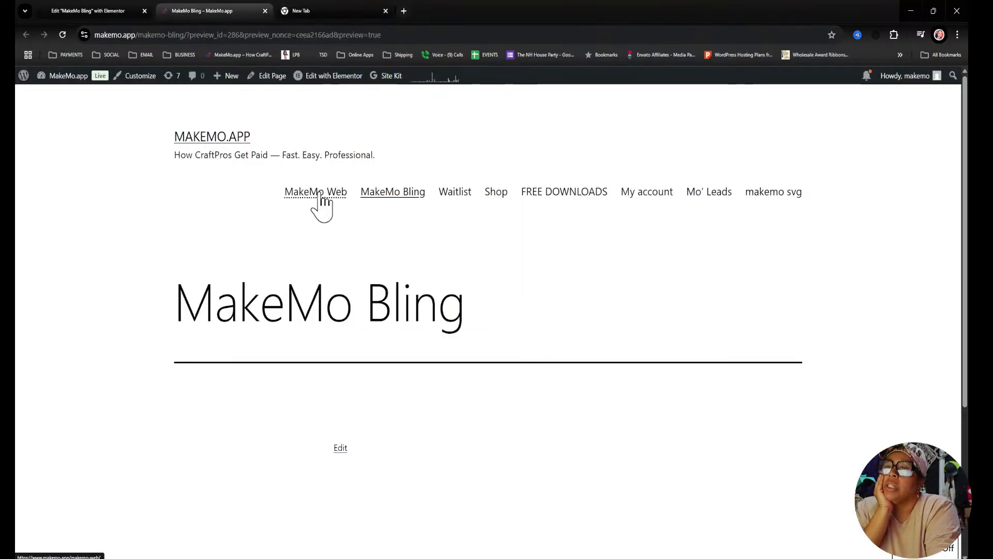
left_click(207, 139)
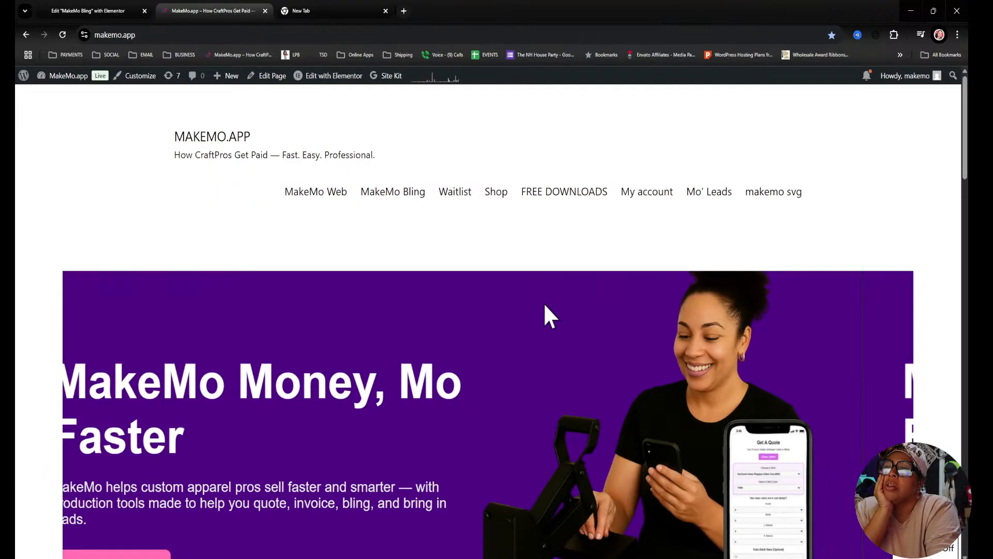
scroll(543, 315, "down", 8)
scroll(546, 311, "down", 6)
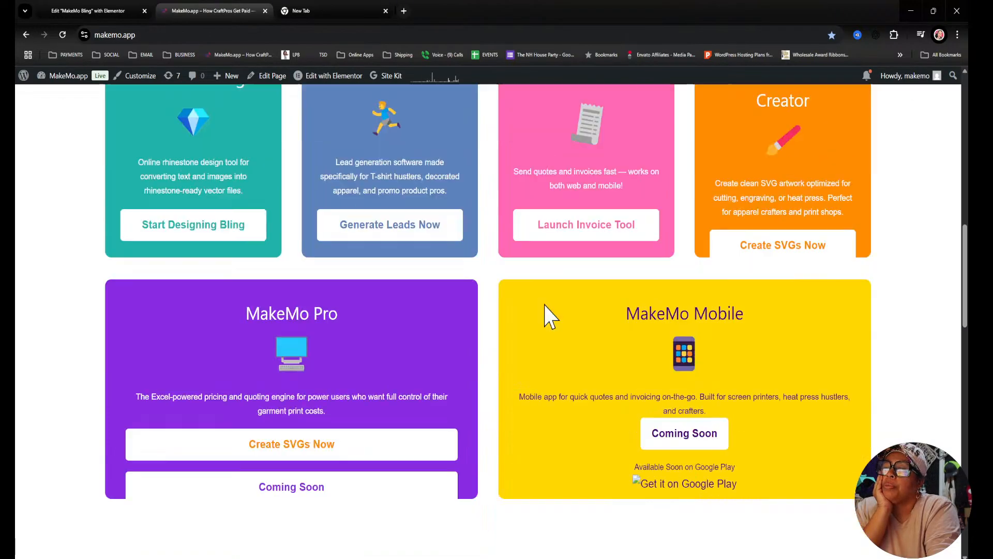
scroll(550, 315, "down", 3)
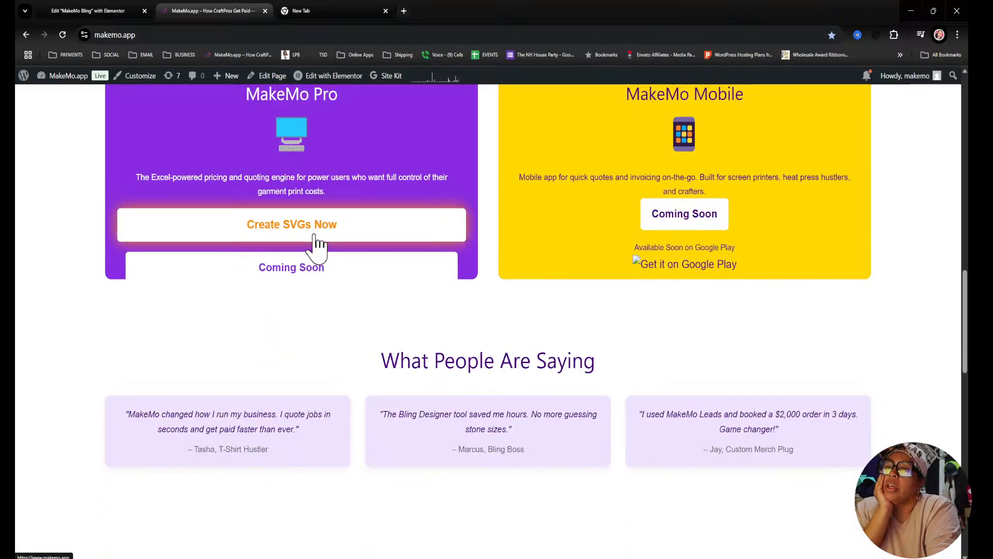
scroll(415, 301, "up", 2)
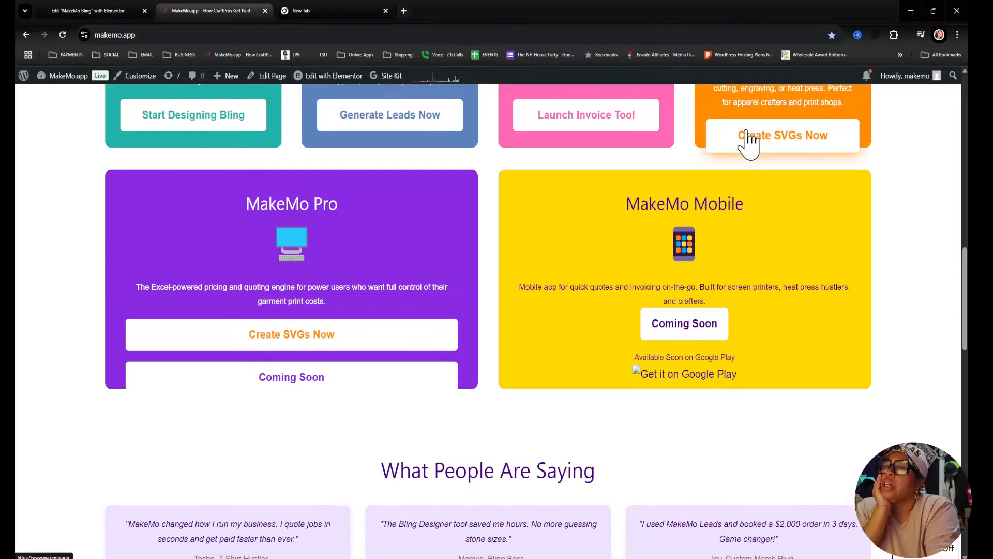
scroll(776, 244, "up", 4)
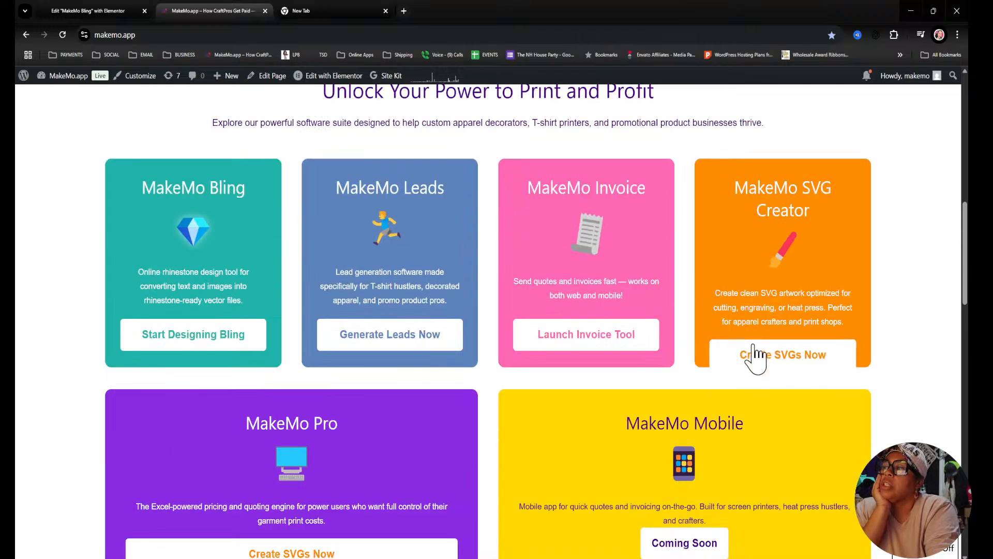
scroll(754, 355, "down", 2)
scroll(782, 387, "down", 11)
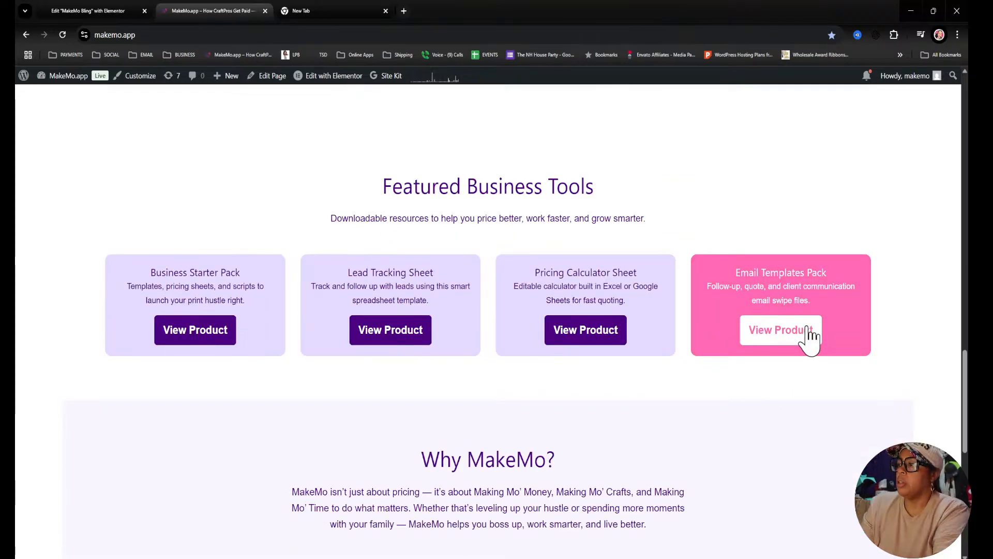
scroll(568, 384, "down", 9)
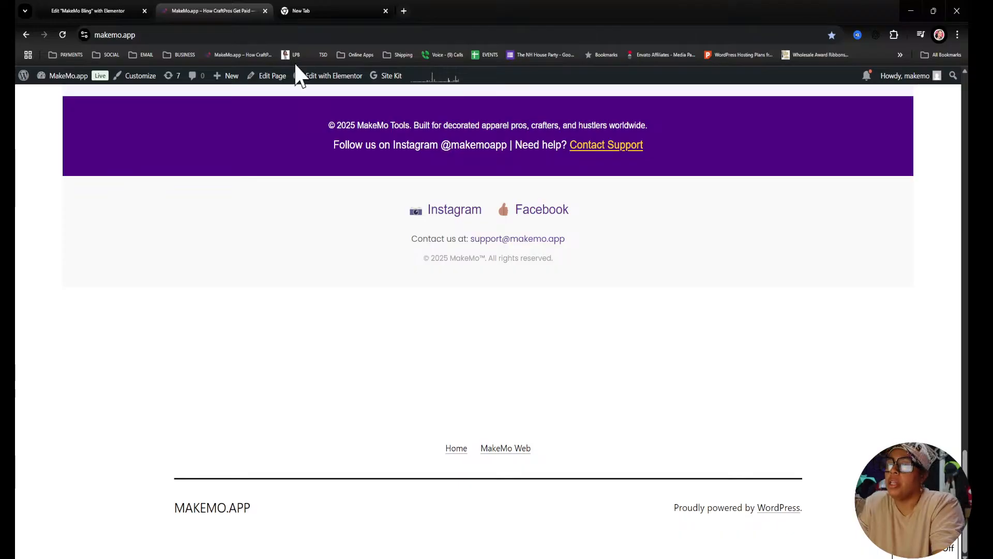
scroll(455, 313, "up", 20)
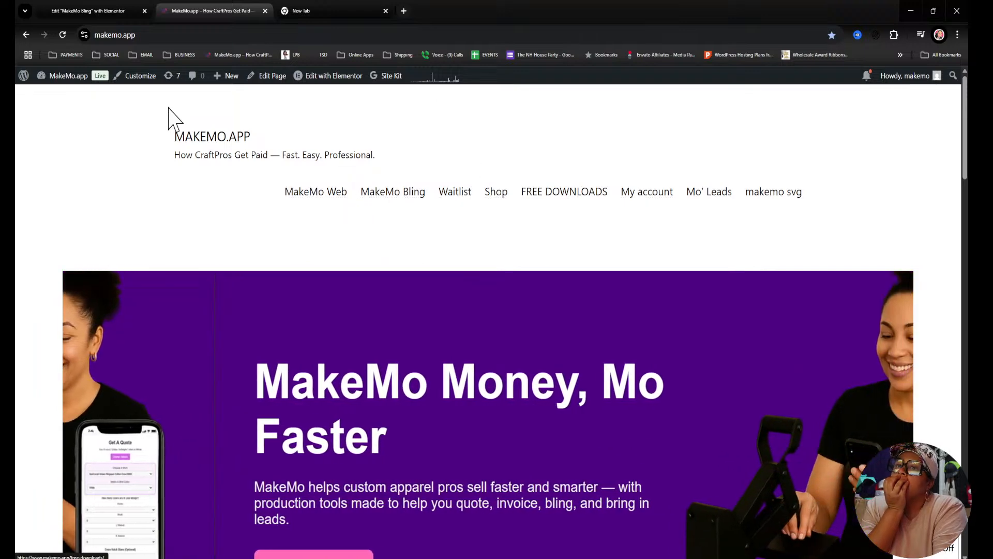
Open the site customizer from the homepage and review the Site Identity and Colors & Dark Mode settings
left_click(139, 82)
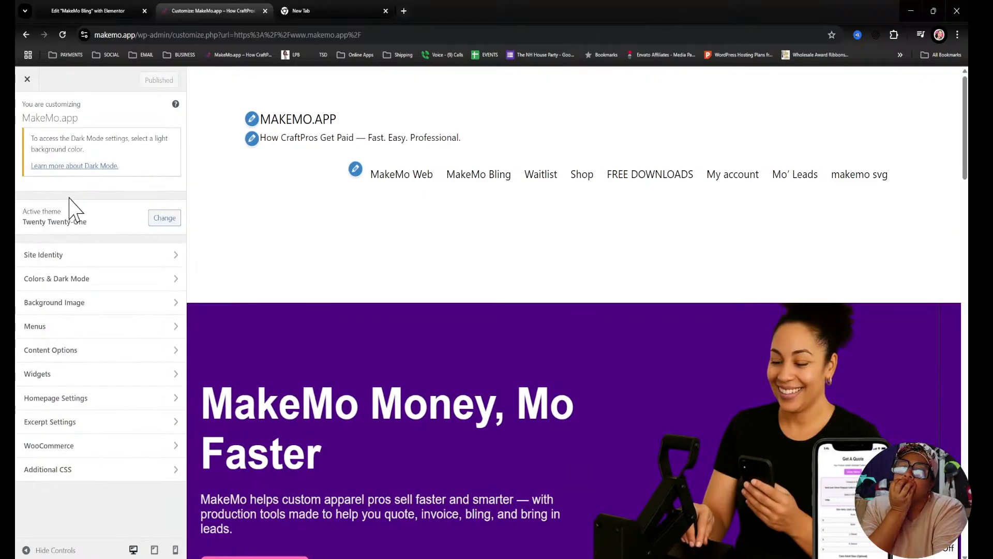
left_click(69, 255)
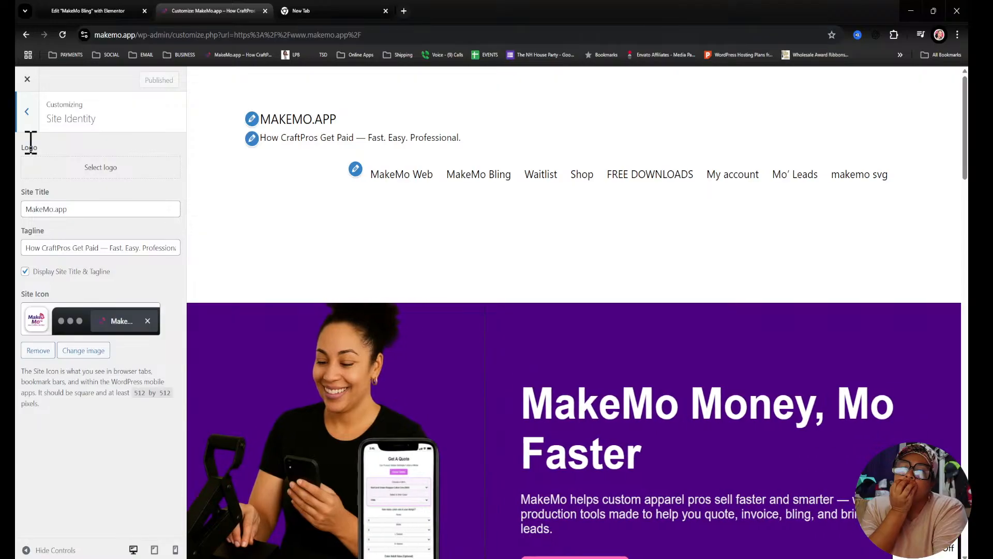
left_click(27, 112)
left_click(87, 278)
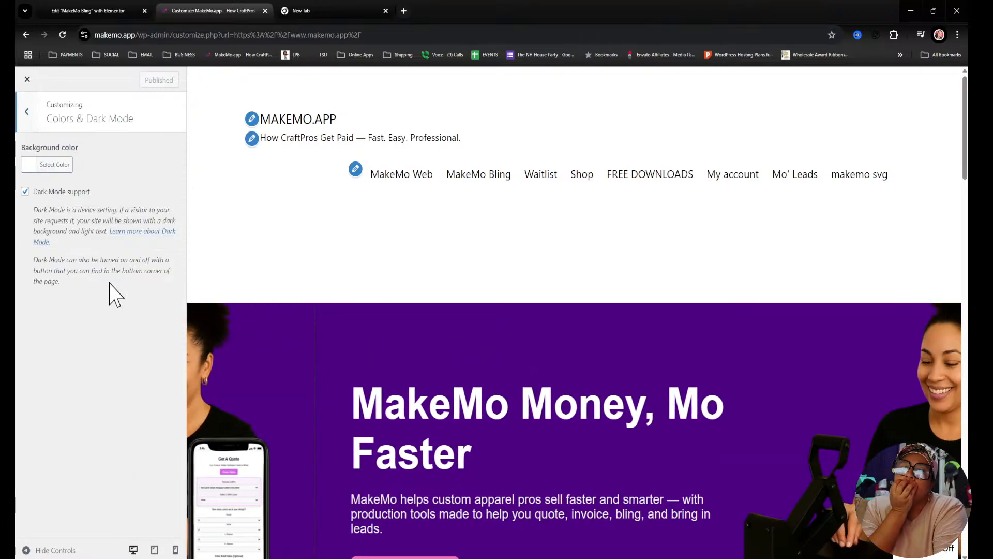
left_click(26, 111)
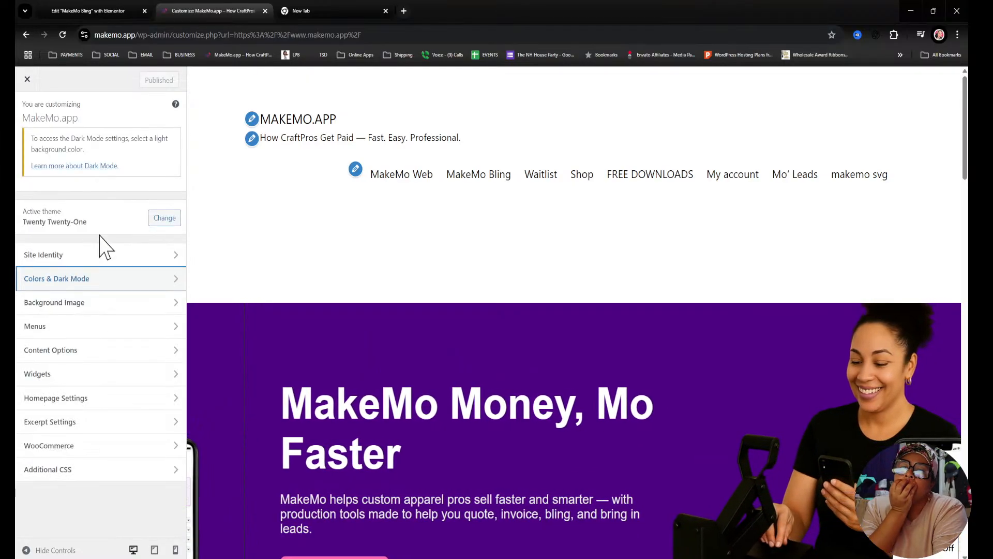
Review the customizer's Menus settings, including the options for the header navigation menu in the preview
left_click(95, 334)
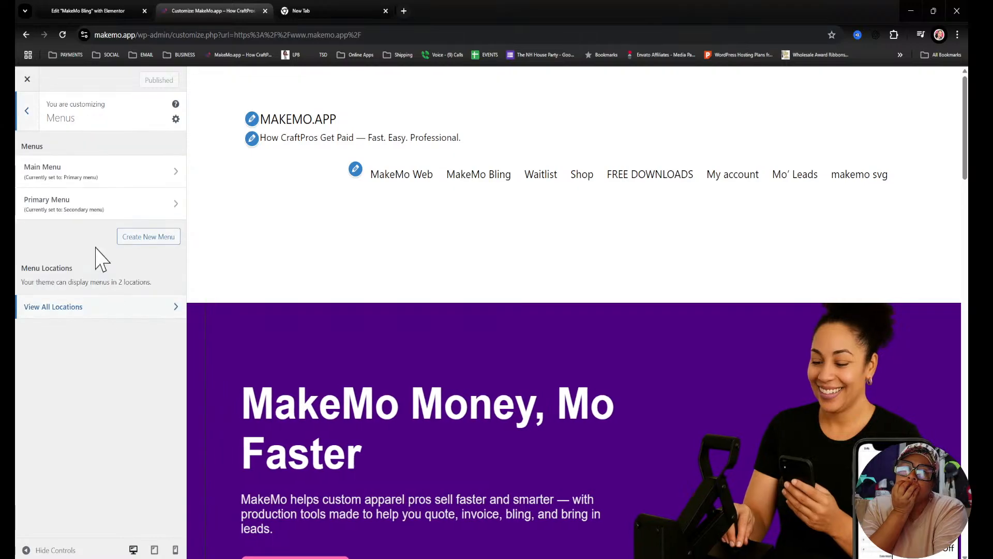
left_click(29, 128)
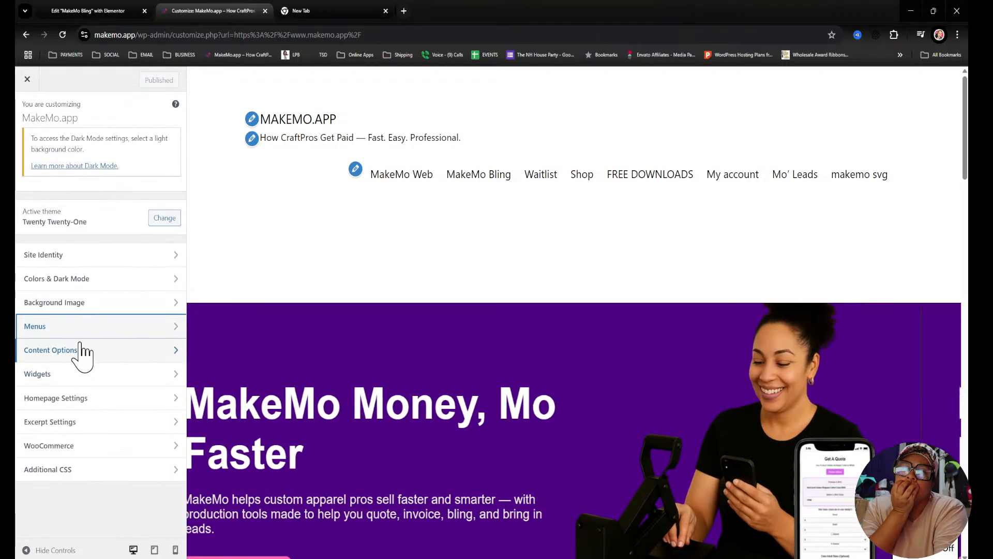
left_click(356, 171)
left_click(26, 111)
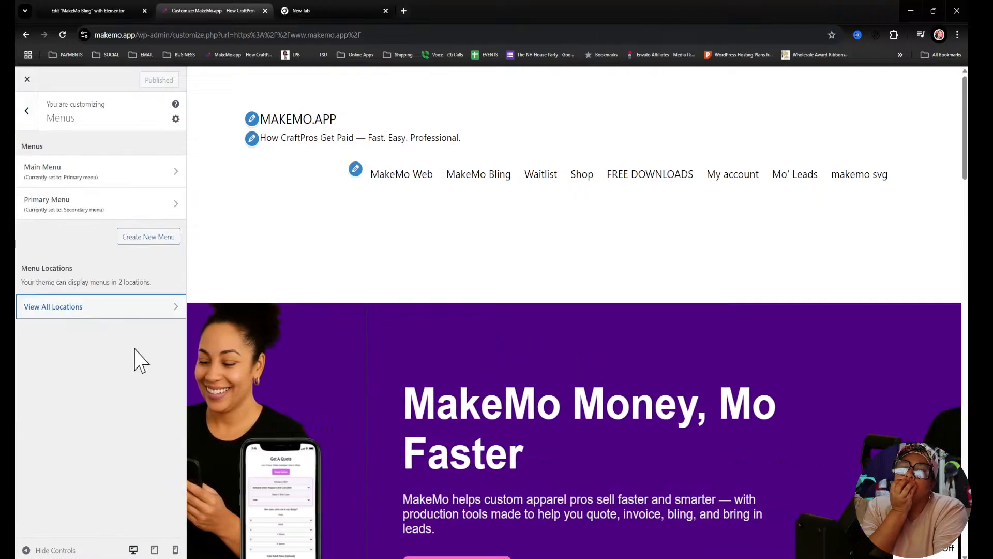
left_click(26, 112)
Review the Content Options and Widgets settings in the customizer
left_click(80, 353)
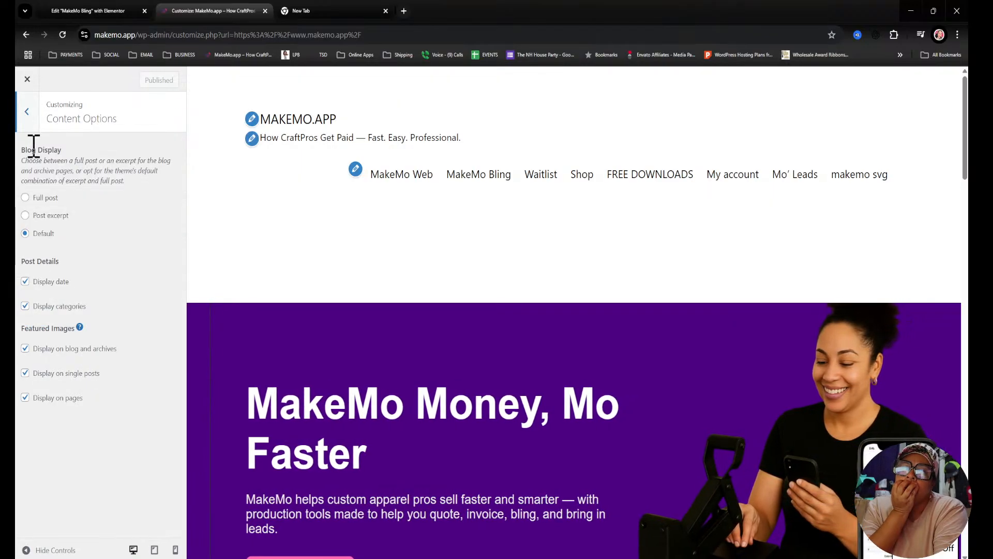
left_click(26, 112)
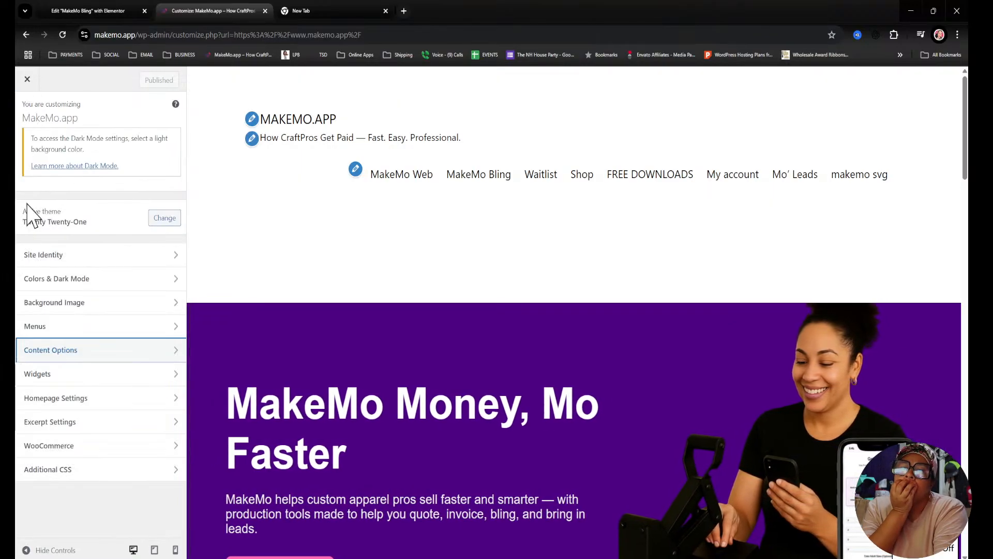
left_click(51, 373)
left_click(27, 112)
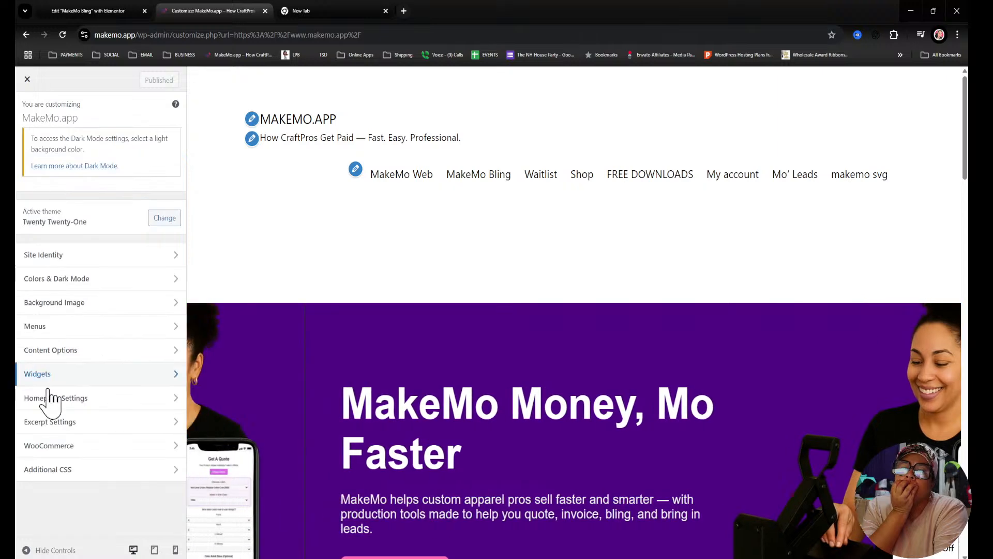
Open the site's Additional CSS editor, ask ChatGPT for CSS that makes the site text Poppins in deep purple, and return to the customizer
left_click(52, 468)
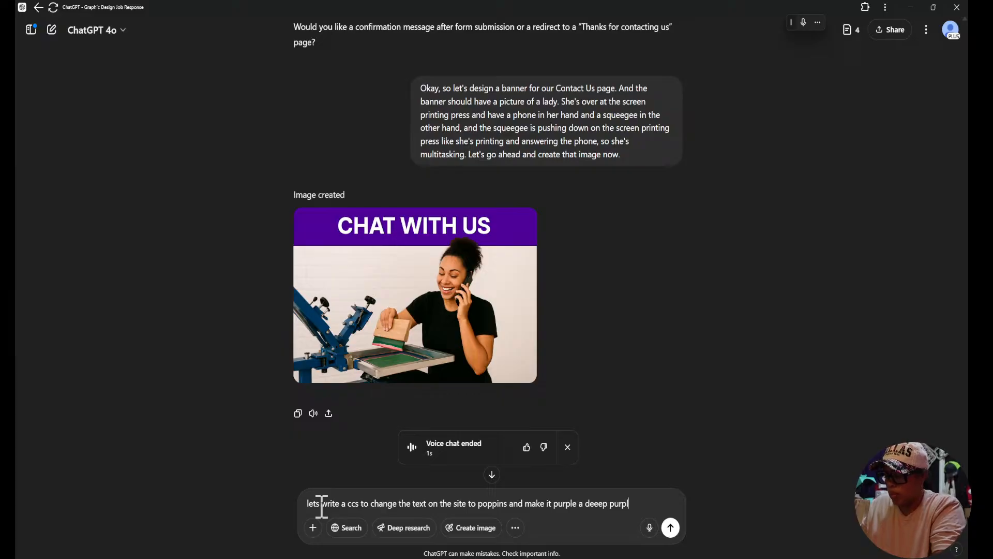
key("Return")
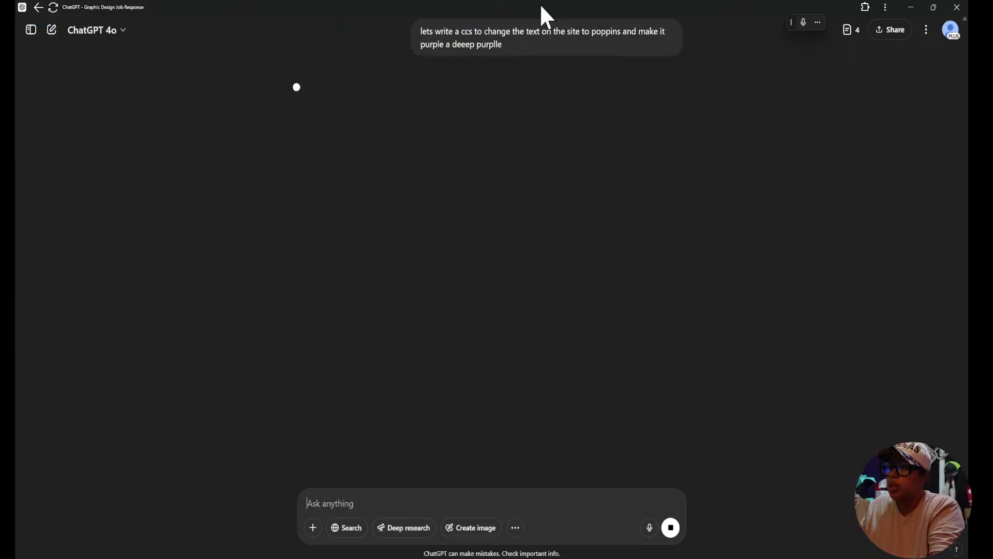
double_click(402, 5)
left_click_drag(15, 172, 0, 173)
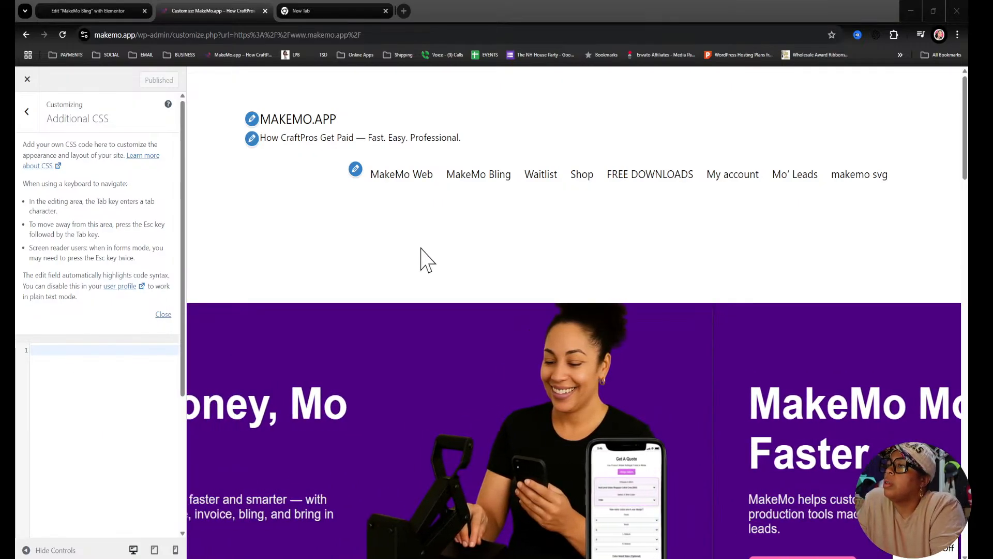
Follow the MakeMo Leads card's Generate Leads Now link in the customizer preview and examine the Mo' Leads page
scroll(413, 300, "down", 10)
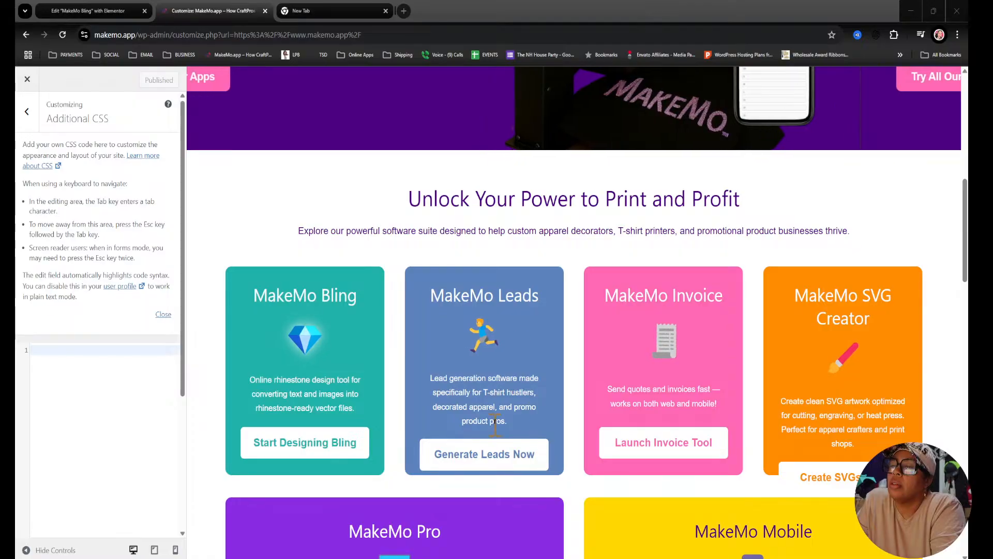
left_click(486, 458)
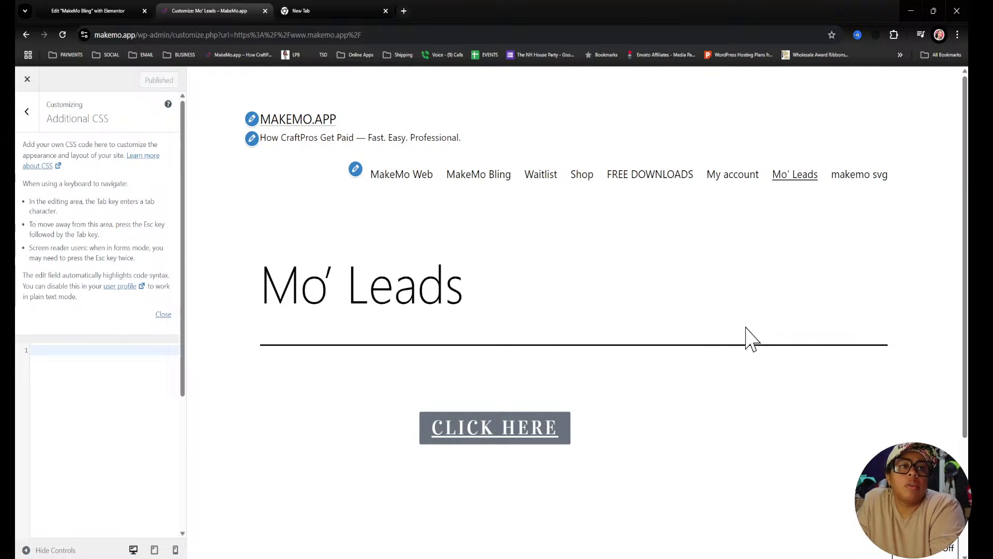
scroll(667, 371, "down", 3)
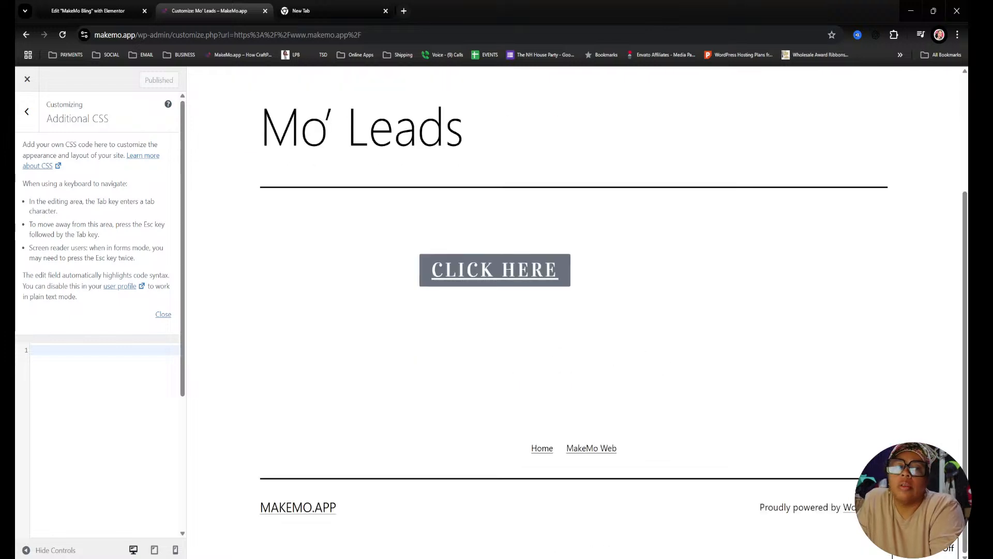